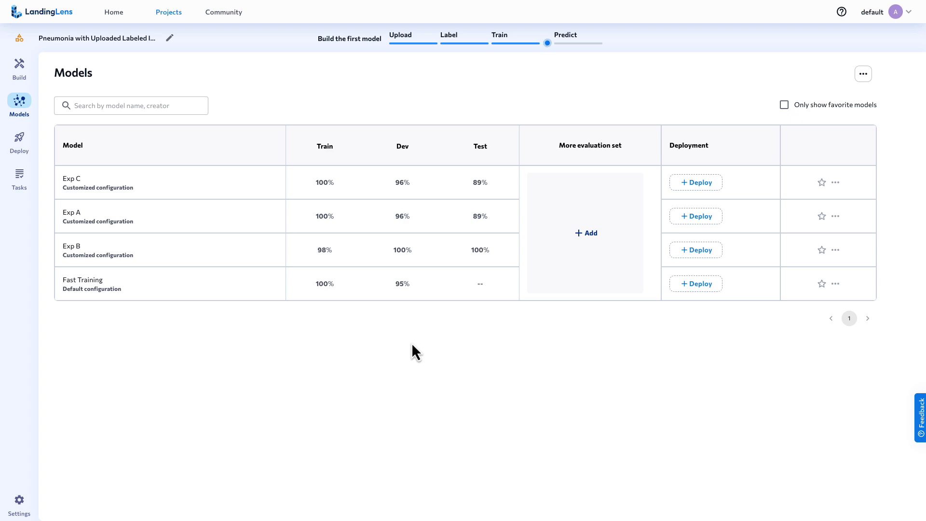
- Review the project's Data Summary of labels and split distributions on the Build page, then return to the Models page
left_click(19, 67)
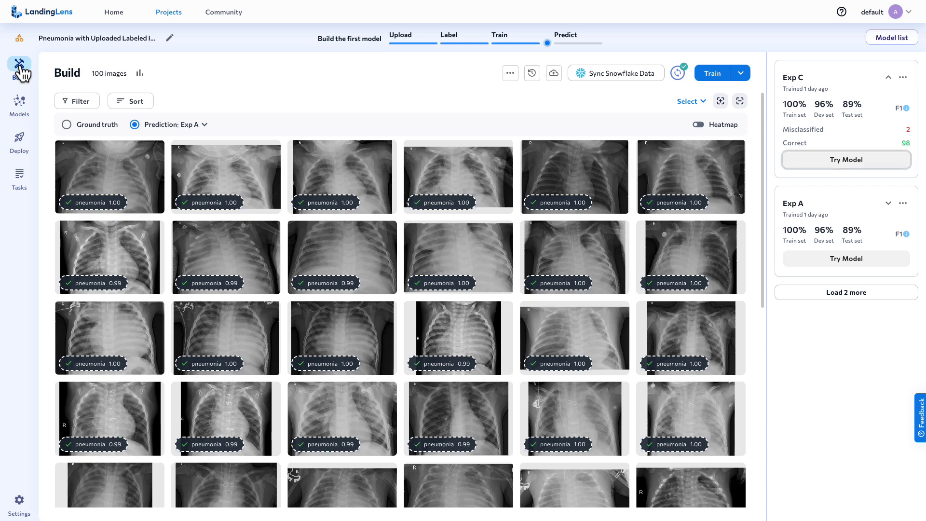
left_click(140, 75)
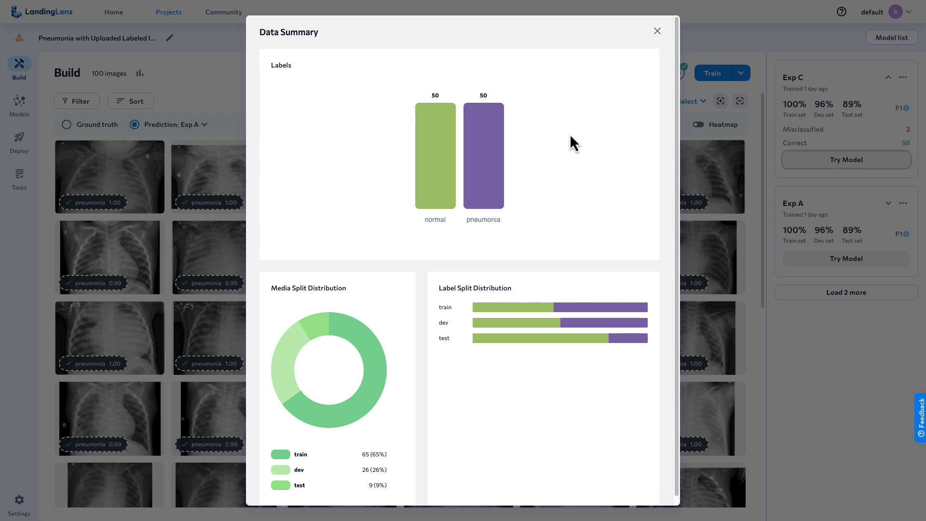
left_click(657, 32)
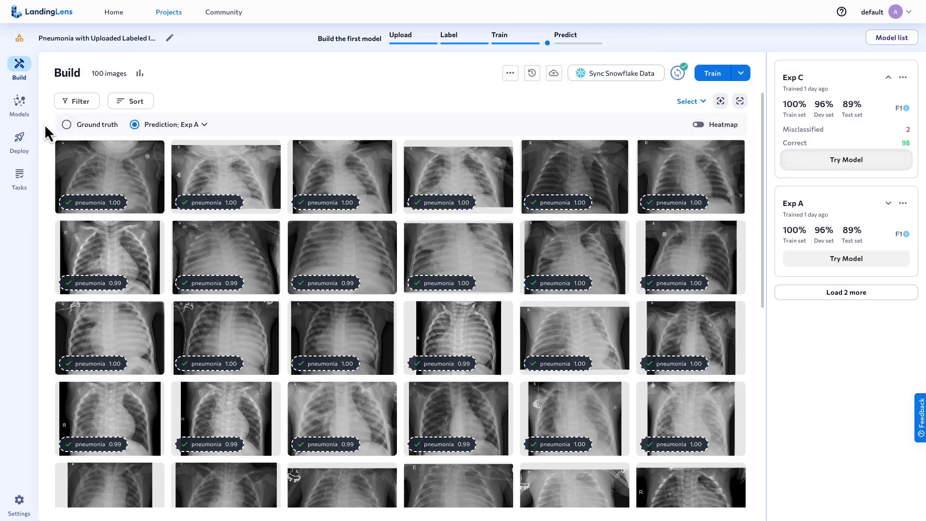
left_click(20, 105)
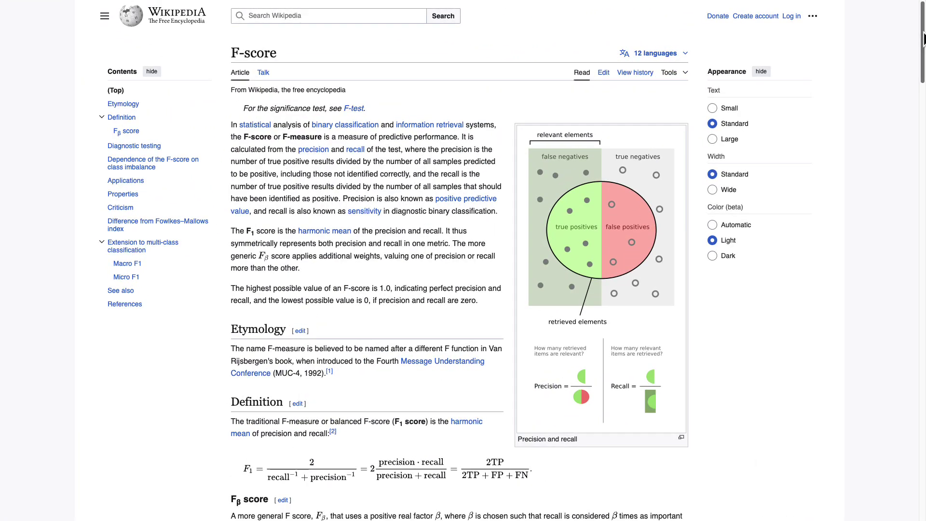
- Read the F-score definition and diagnostic testing sections of the Wikipedia article
scroll(923, 39, "down", 10)
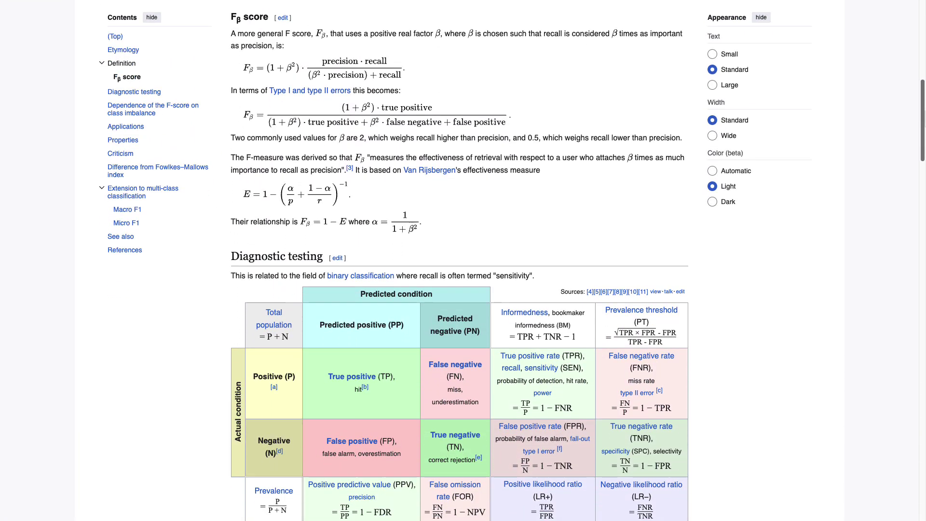
scroll(459, 261, "down", 8)
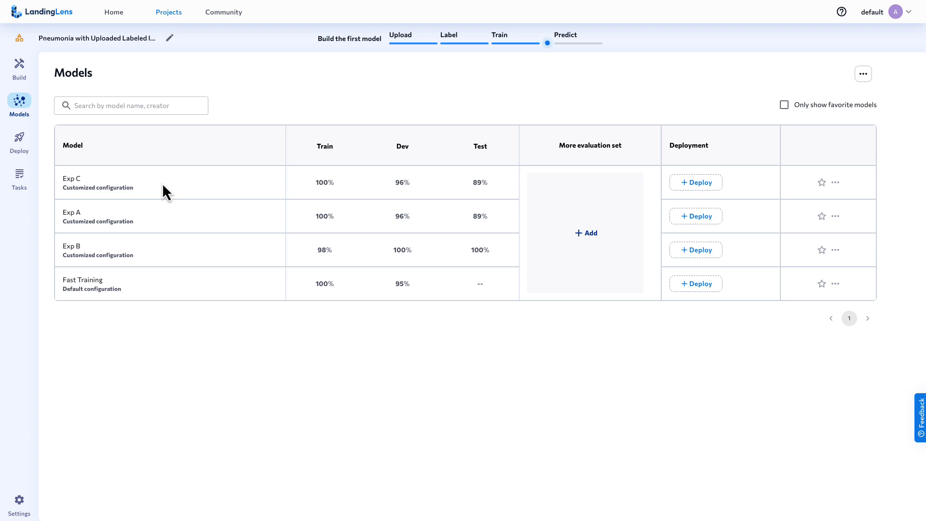
- Open the Exp C model's Performance Report in the expanded view
left_click(131, 187)
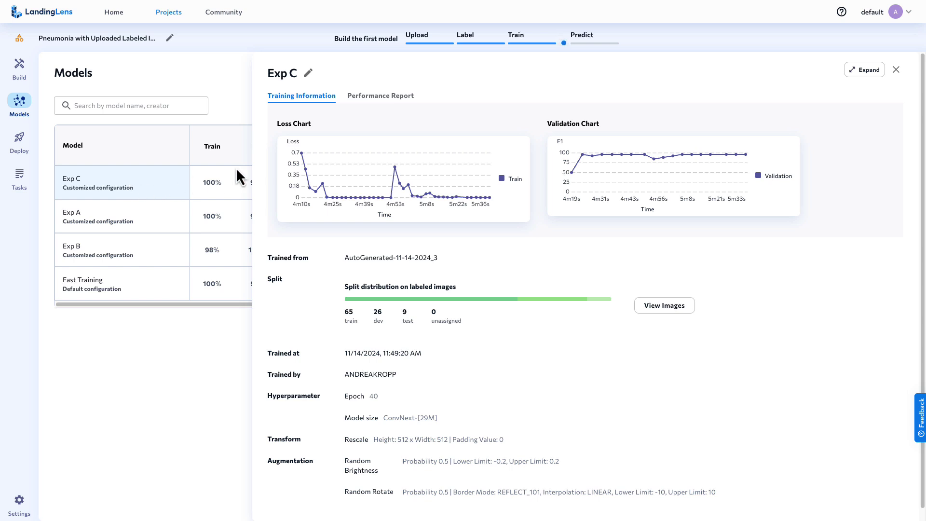
left_click(378, 97)
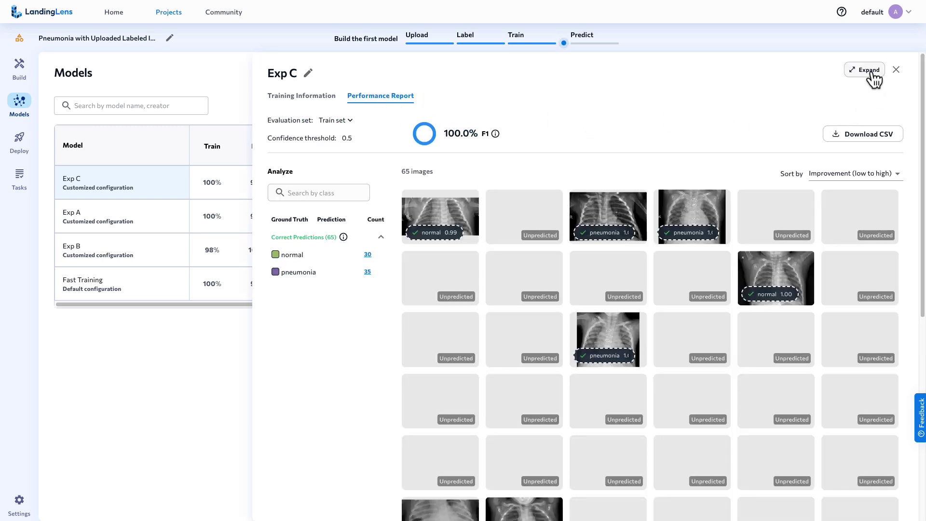
left_click(871, 73)
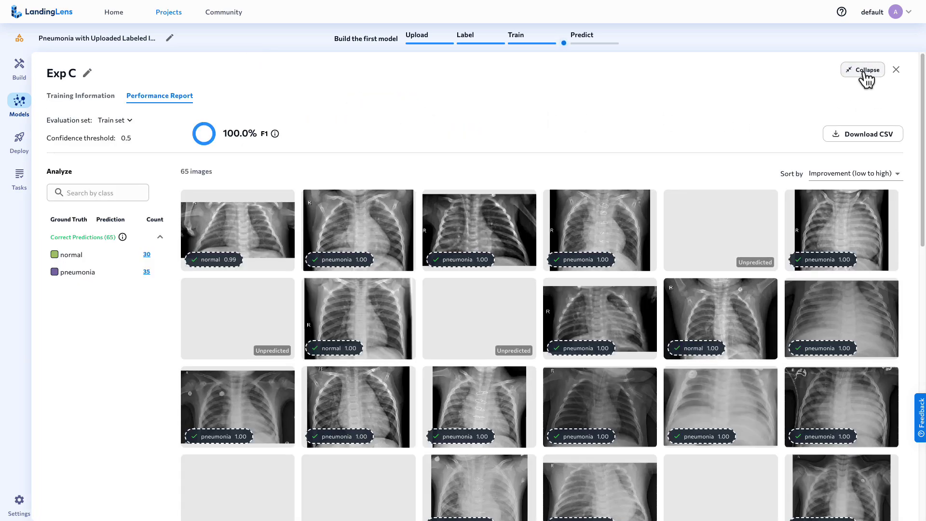
- View Exp C's performance report for the Dev set and the Test set
left_click(131, 122)
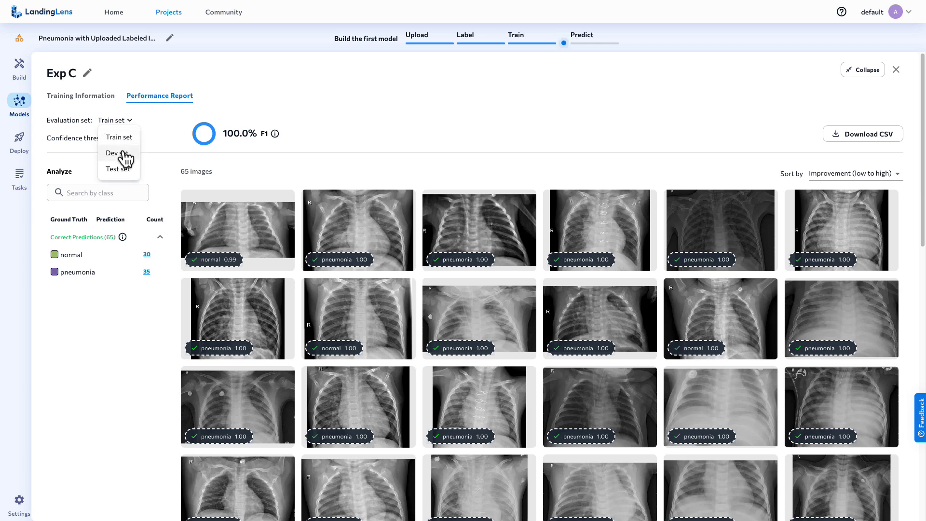
left_click(122, 153)
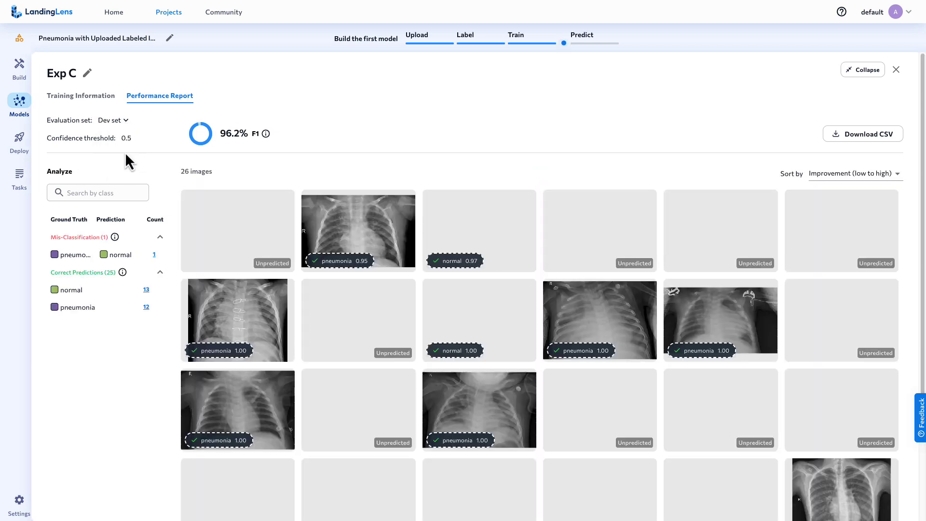
left_click(123, 120)
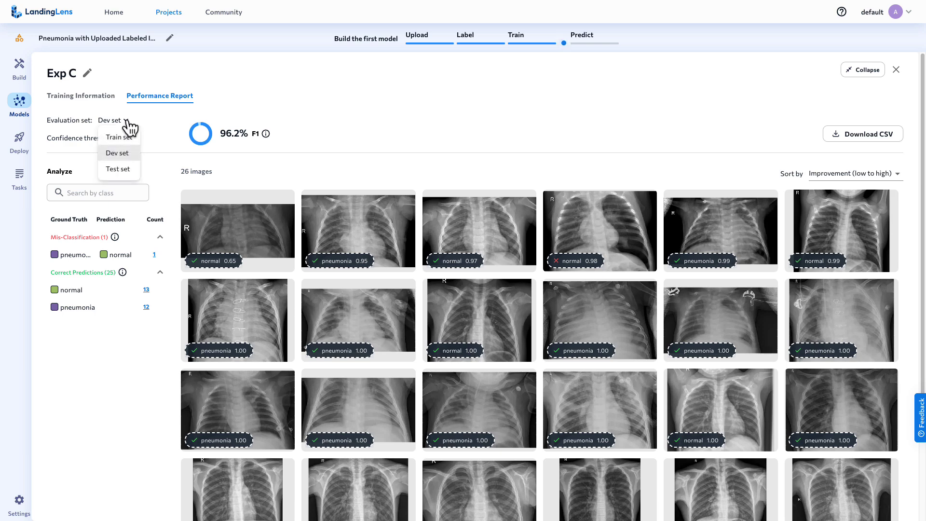
left_click(119, 171)
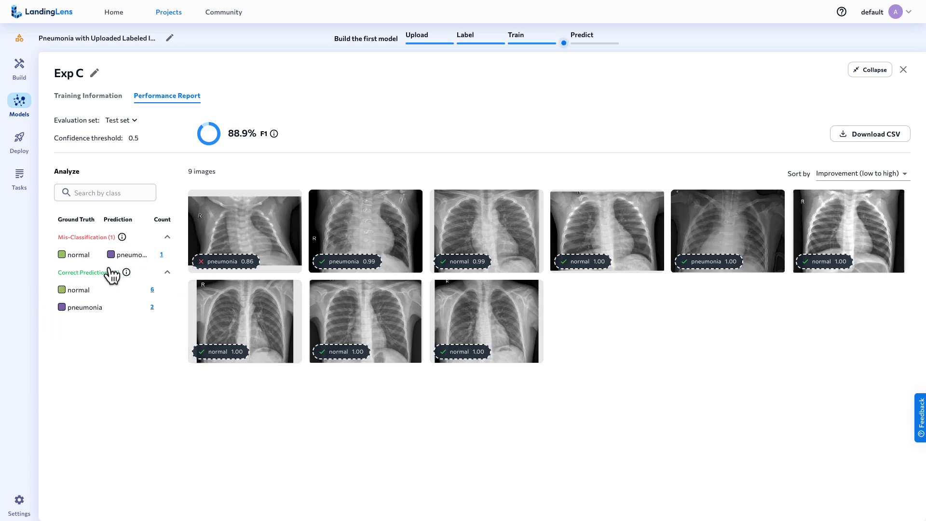
- Inspect Exp C's test image with ground truth normal misclassified as pneumonia, and clear the filter again
left_click_drag(58, 237, 120, 242)
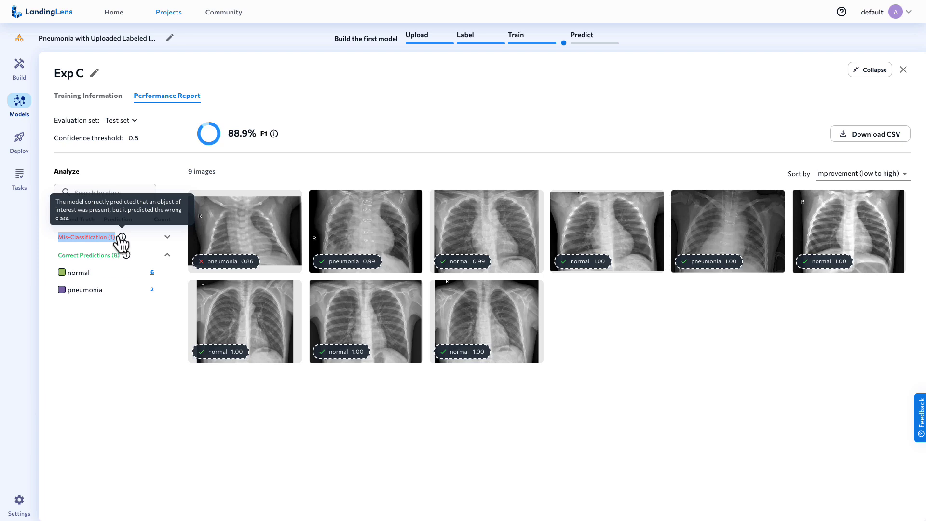
mouse_move(204, 265)
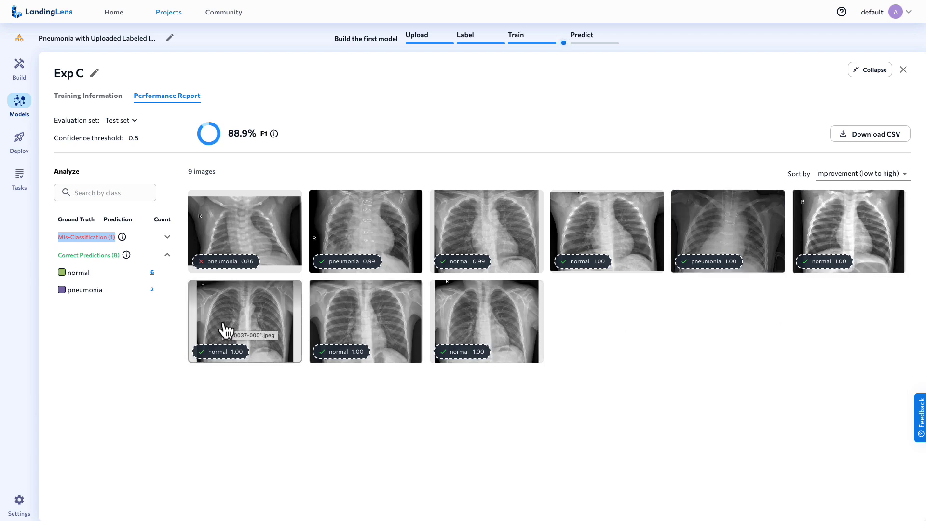
left_click(167, 340)
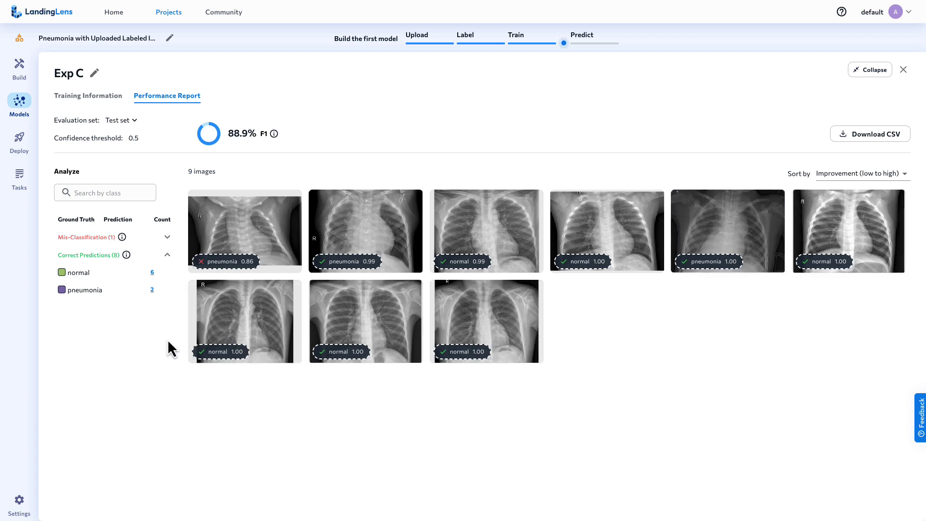
left_click(168, 238)
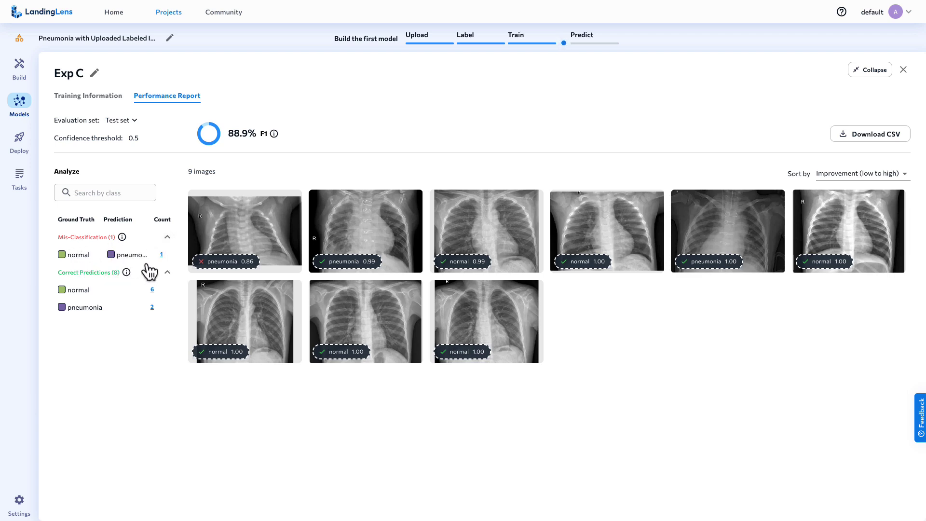
left_click(162, 254)
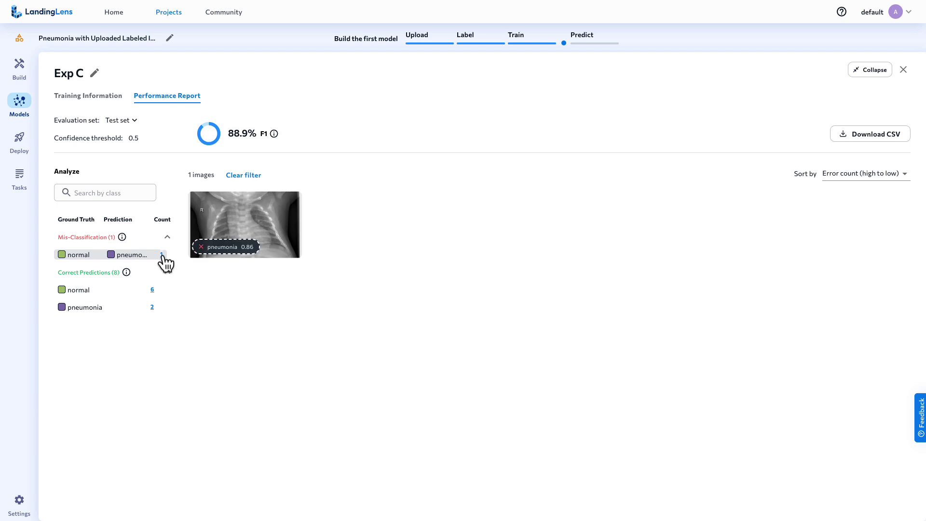
left_click(241, 175)
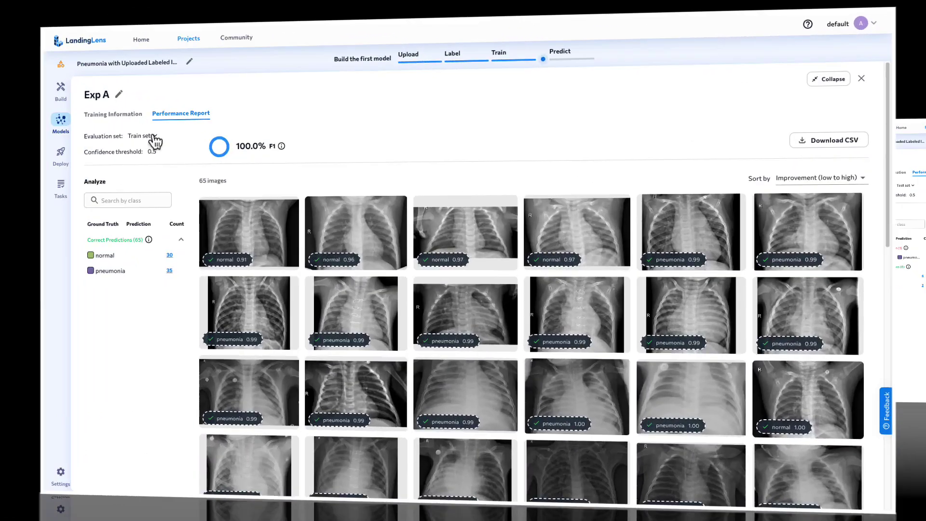
- View Exp A's performance report for the Test set
left_click(115, 120)
left_click(121, 169)
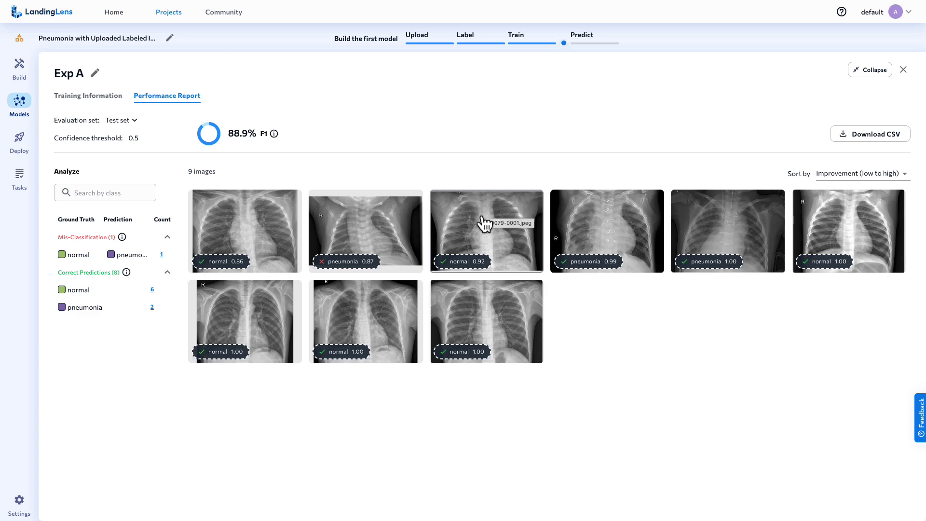
- Mark the Exp B and Exp C models as favorites in the model list
left_click(19, 103)
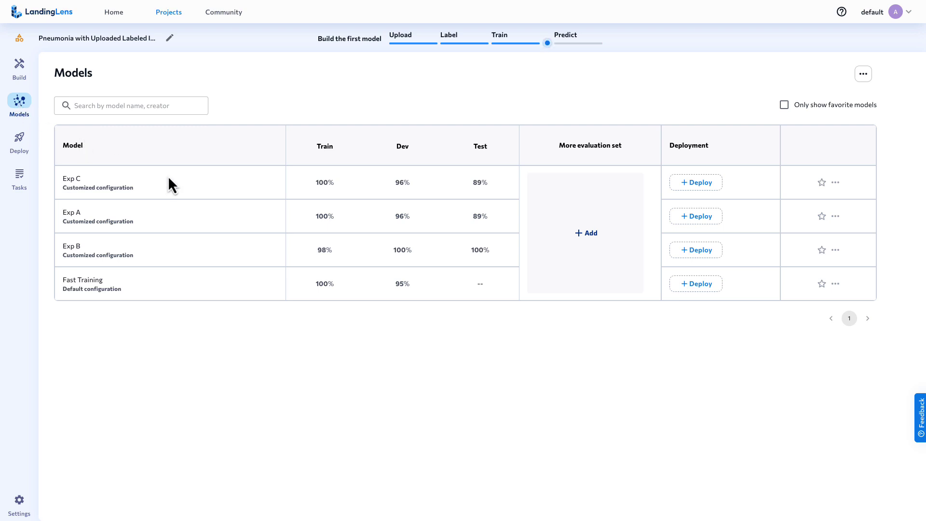
left_click(822, 250)
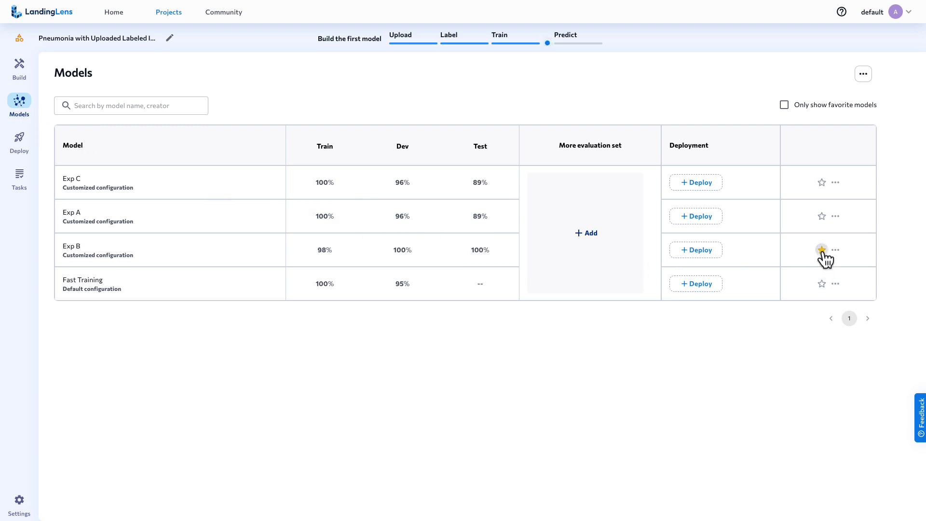
left_click(821, 182)
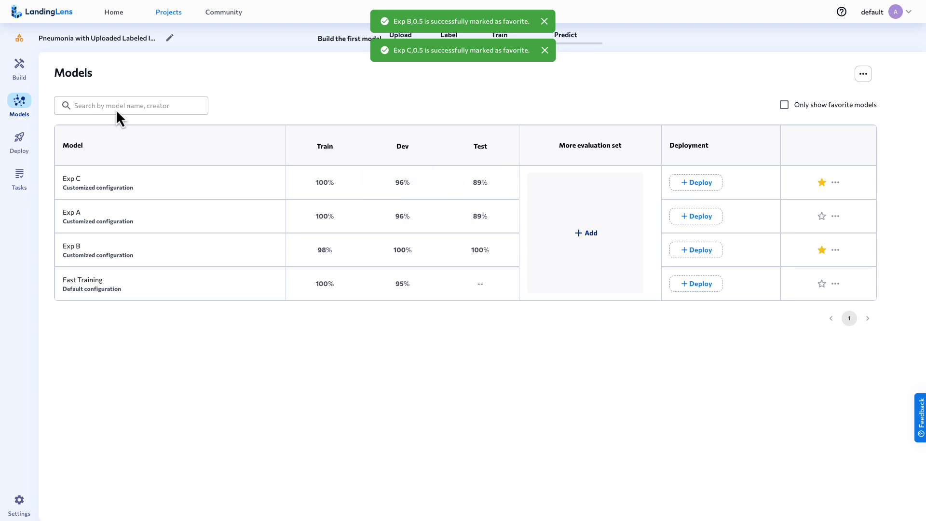
- Open Exp C's performance summary from the Build page and look through the confusion matrix's set and class filters and the metric options
left_click(22, 70)
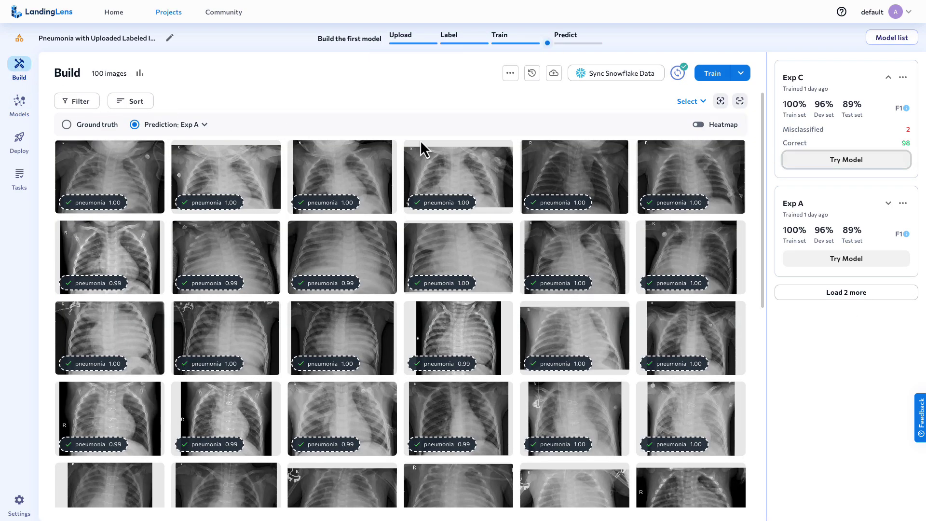
left_click(858, 100)
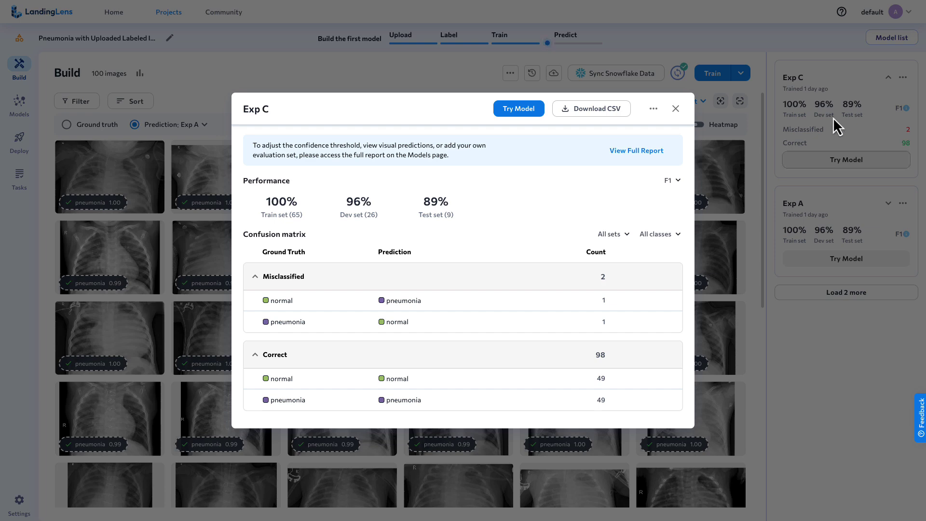
left_click(627, 234)
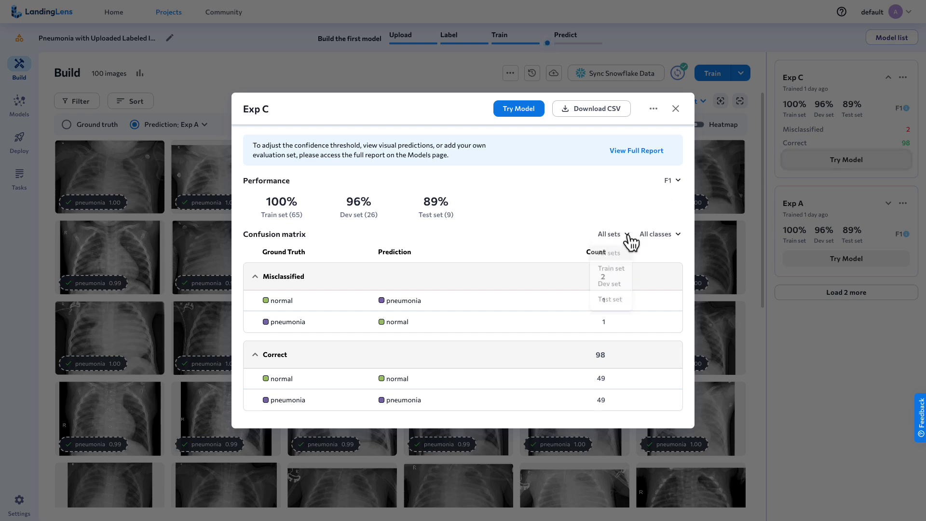
left_click(627, 238)
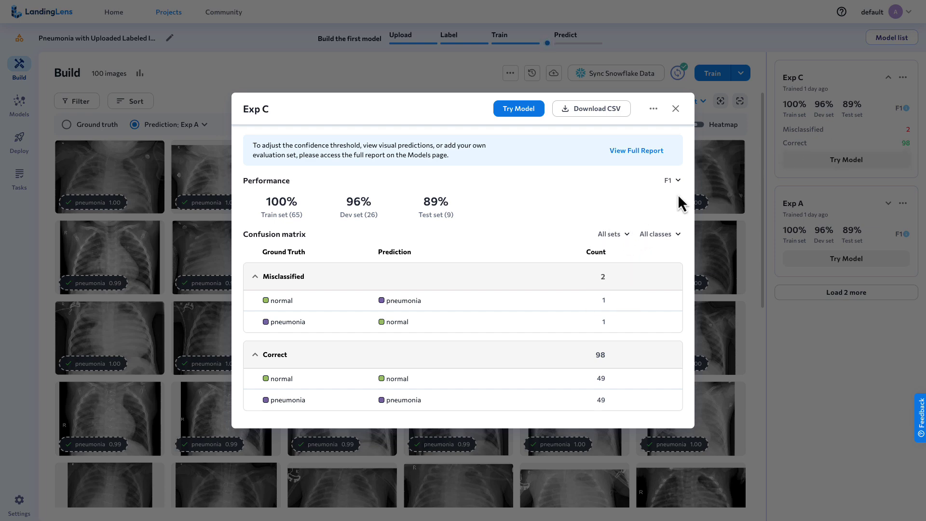
left_click(678, 182)
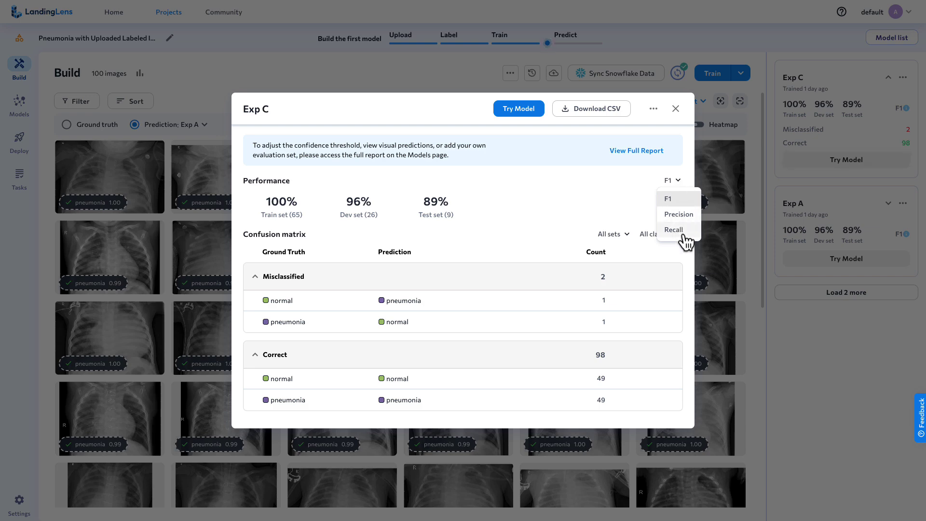
left_click(581, 181)
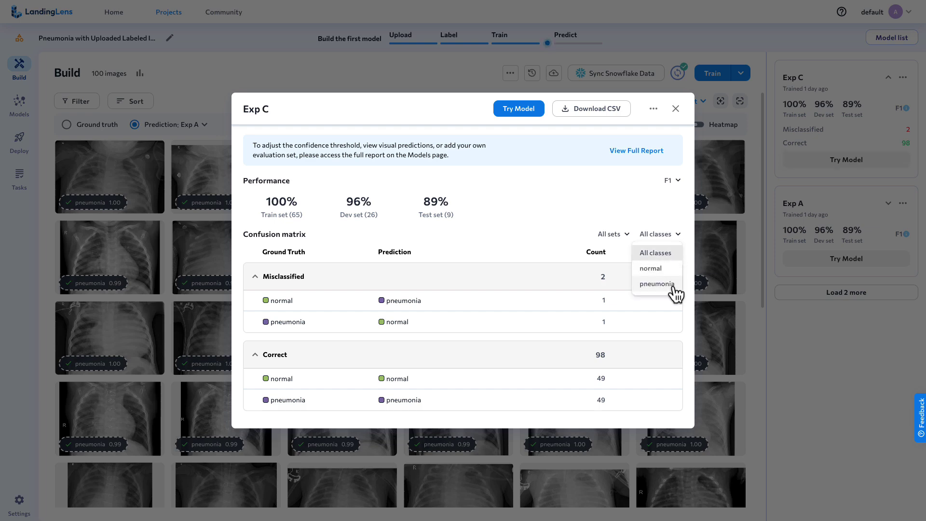
left_click(557, 201)
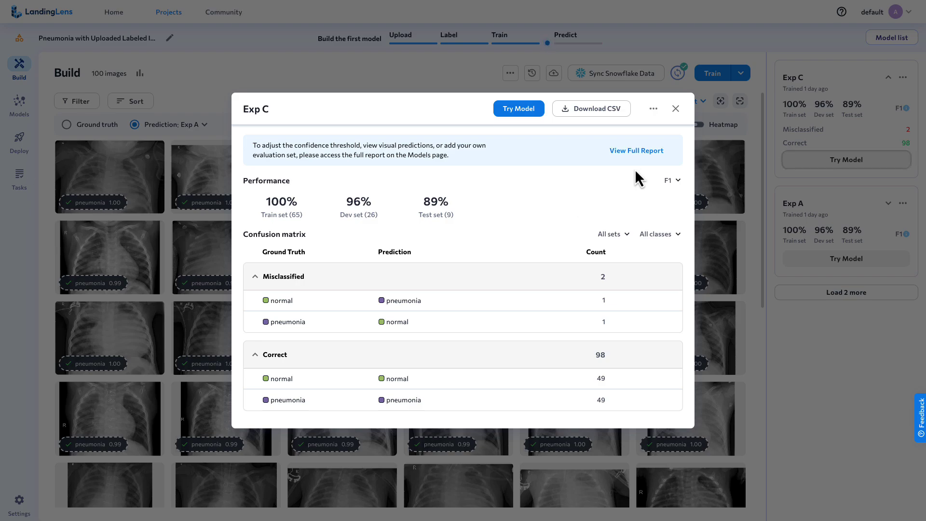
- Open the full report for Exp C and view its Performance Report
left_click(640, 152)
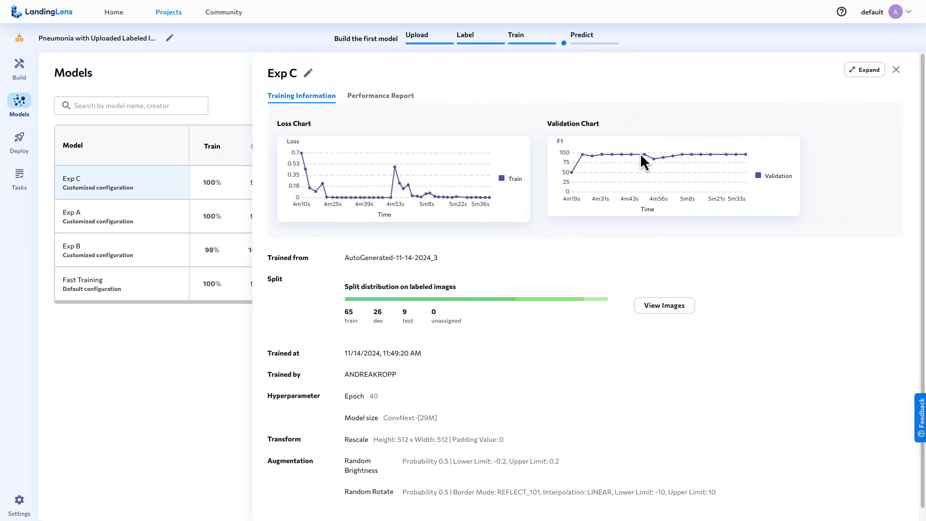
left_click(385, 99)
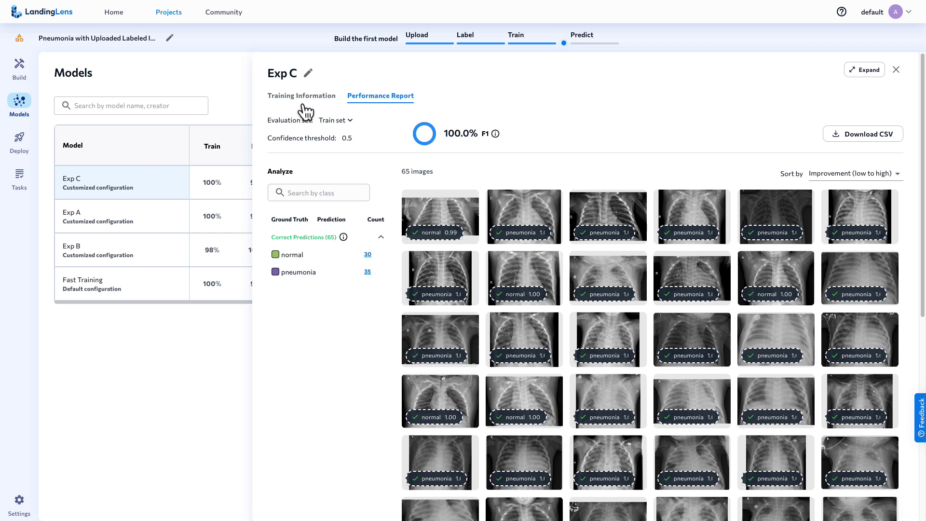
- Return to the Build page and display the image predictions made by the Exp B model
left_click(20, 65)
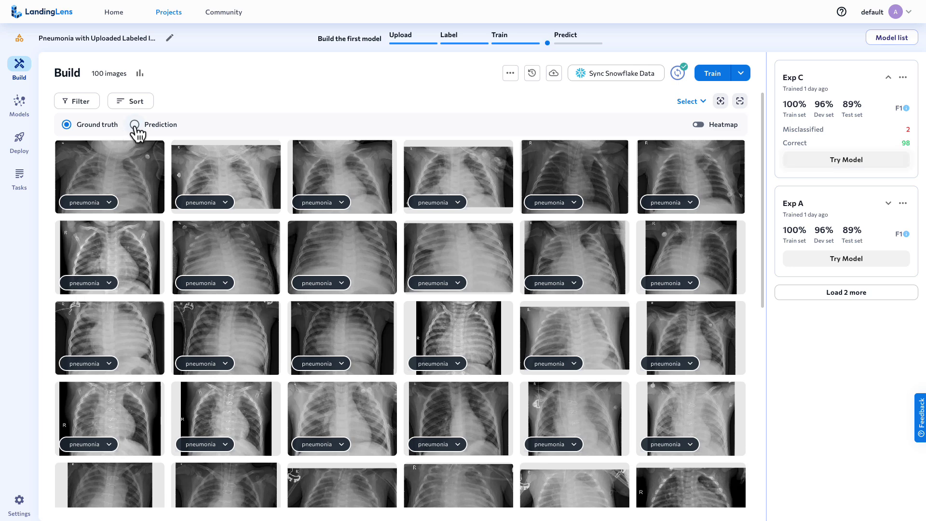
left_click(135, 126)
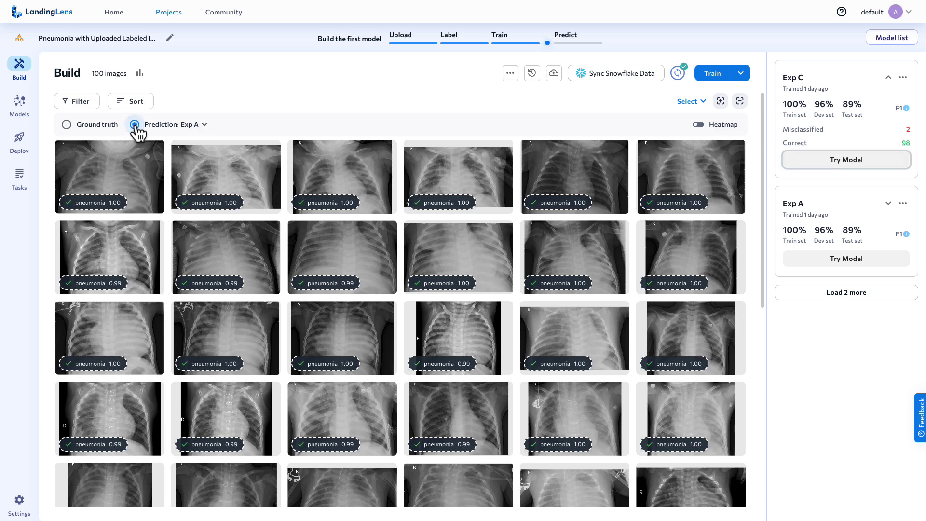
left_click(205, 125)
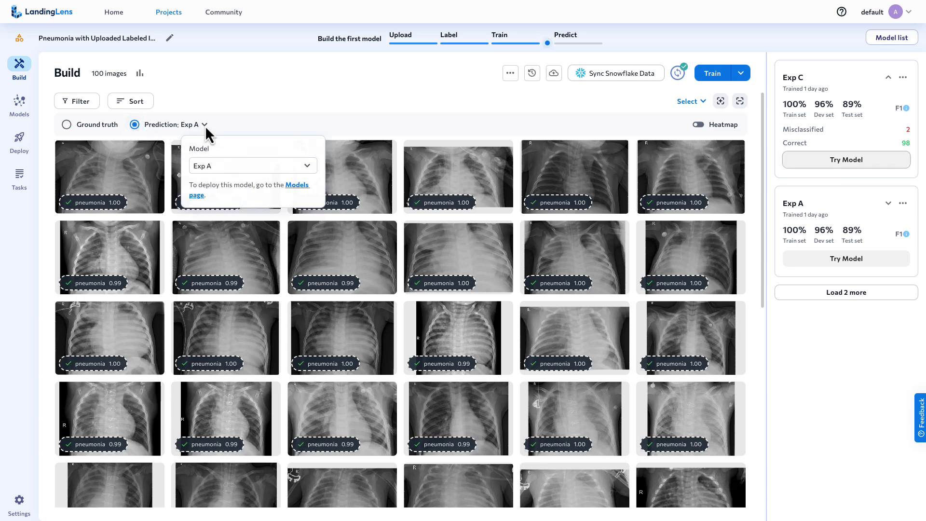
left_click(309, 167)
left_click(241, 219)
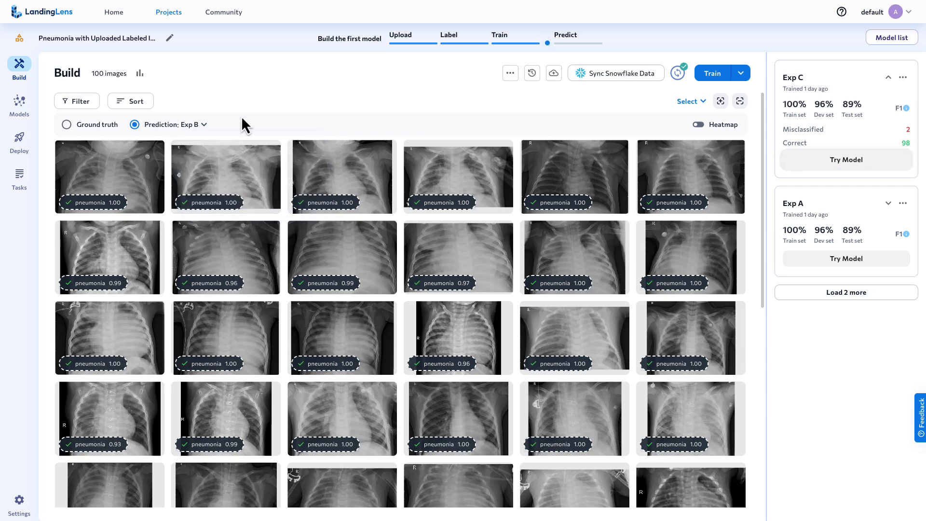
- Turn on the heatmap overlay for Exp B's predictions and look through the pneumonia images
left_click(699, 125)
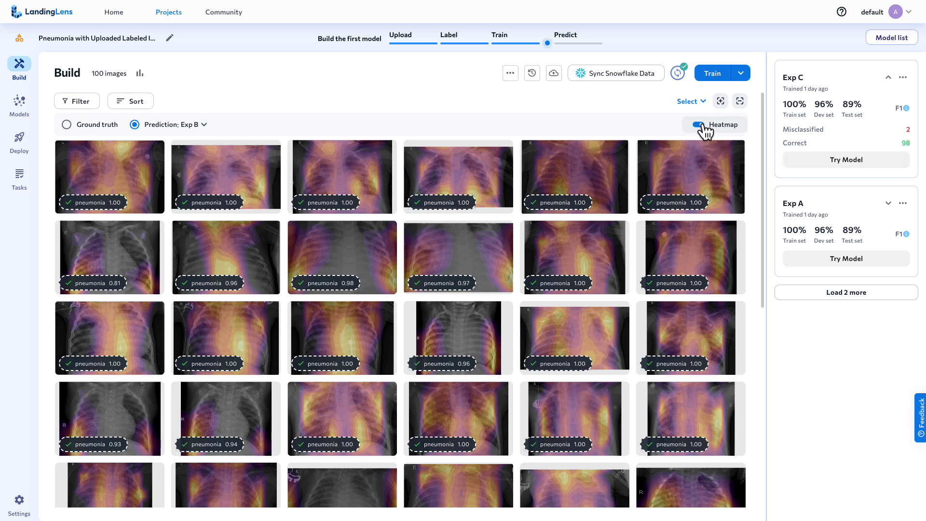
scroll(705, 130, "down", 3)
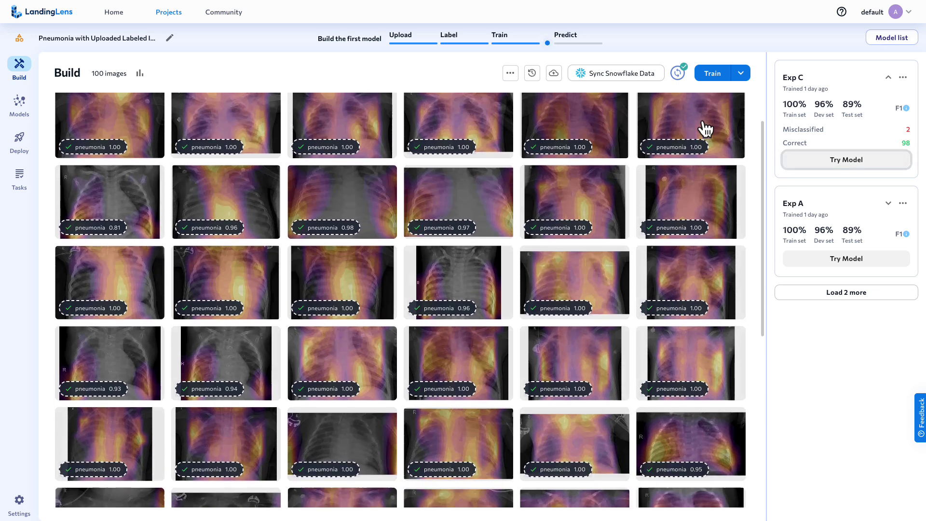
scroll(705, 129, "down", 5)
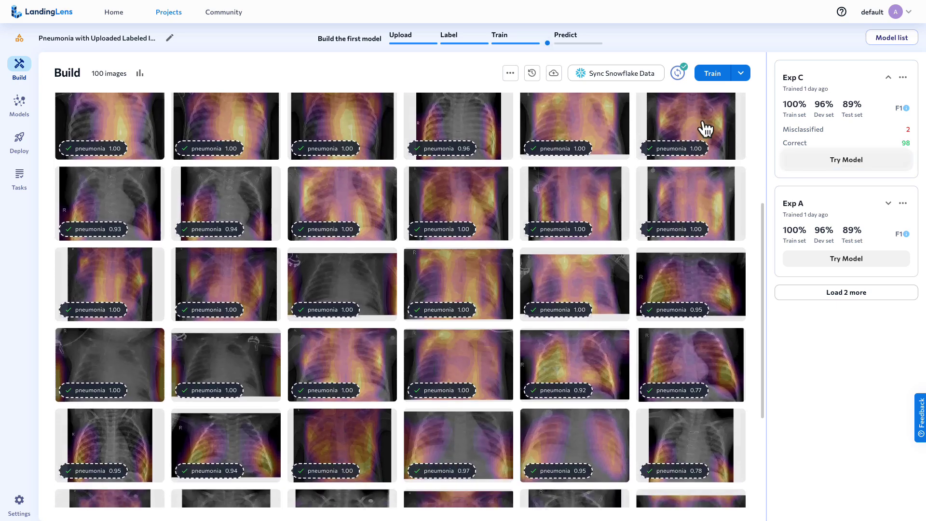
scroll(705, 129, "down", 3)
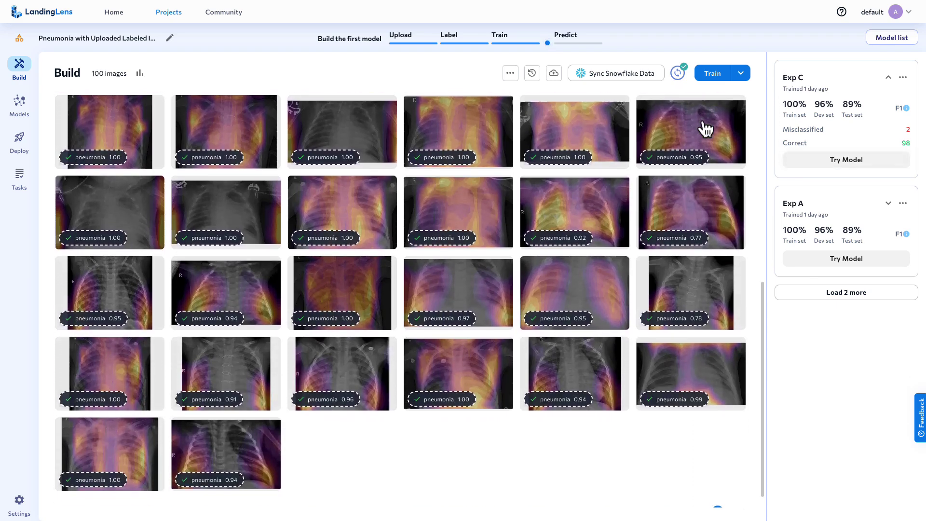
scroll(705, 129, "up", 3)
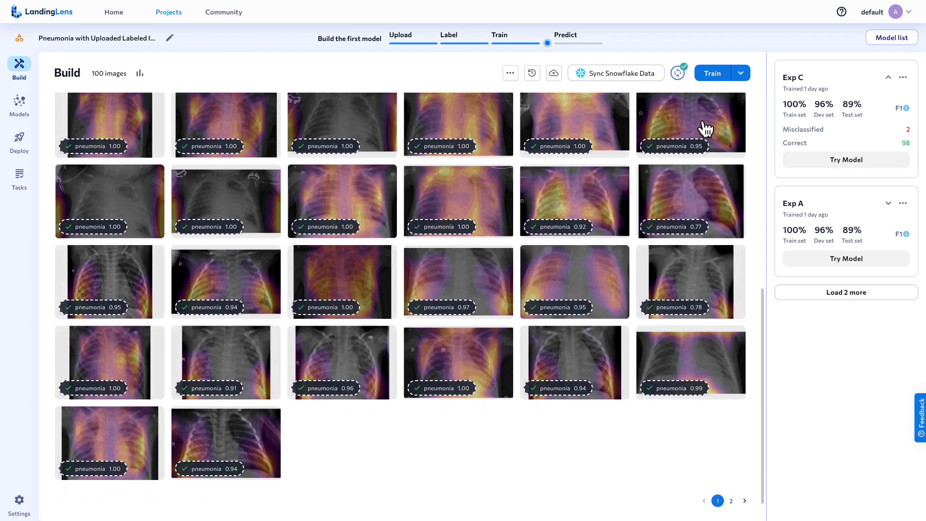
scroll(705, 129, "up", 5)
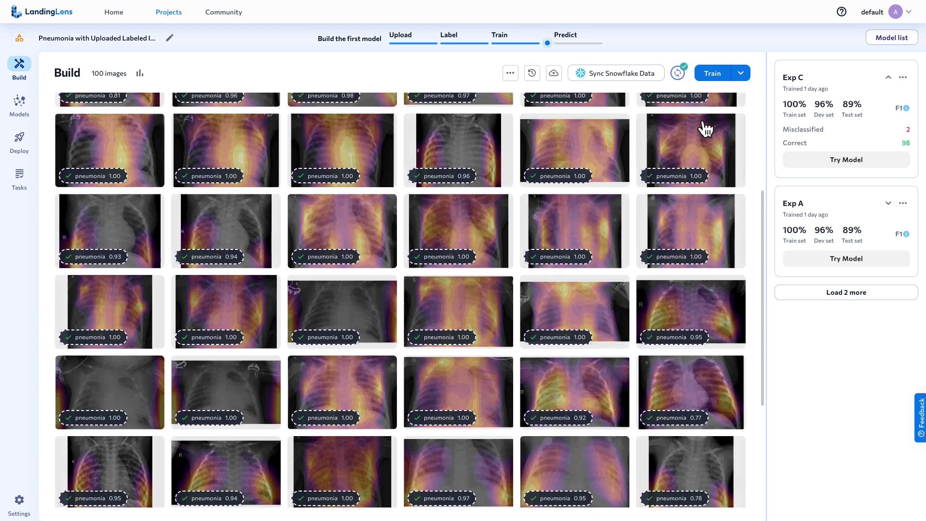
scroll(705, 134, "up", 4)
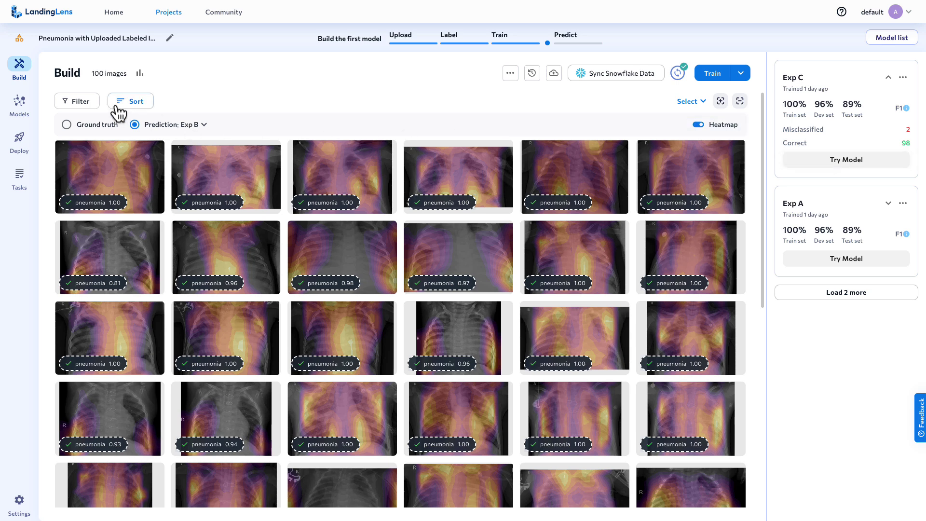
- Filter the images to those whose ground truth label is normal
left_click(79, 102)
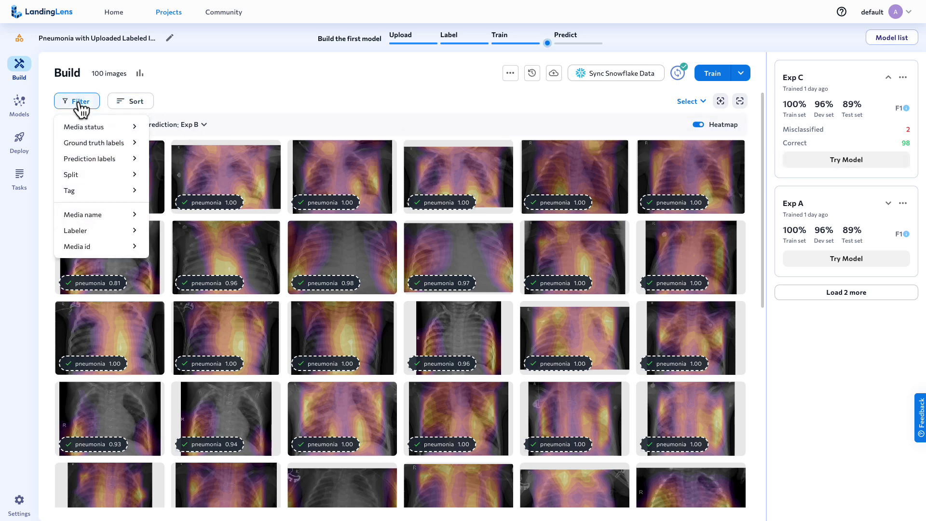
left_click(127, 146)
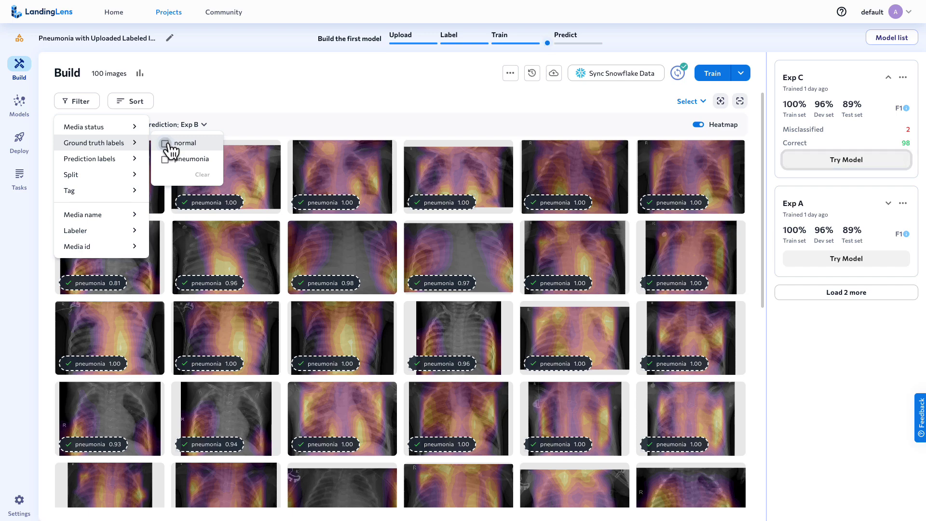
left_click(166, 145)
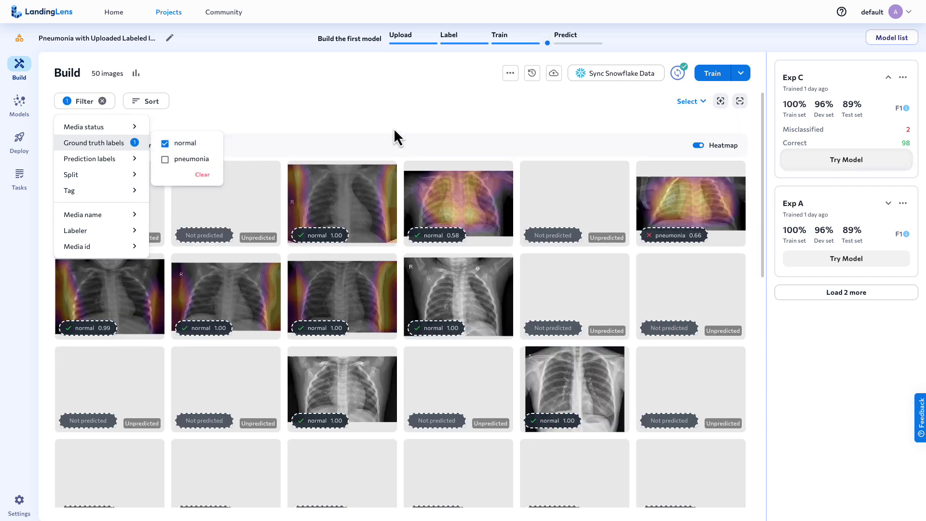
left_click(448, 116)
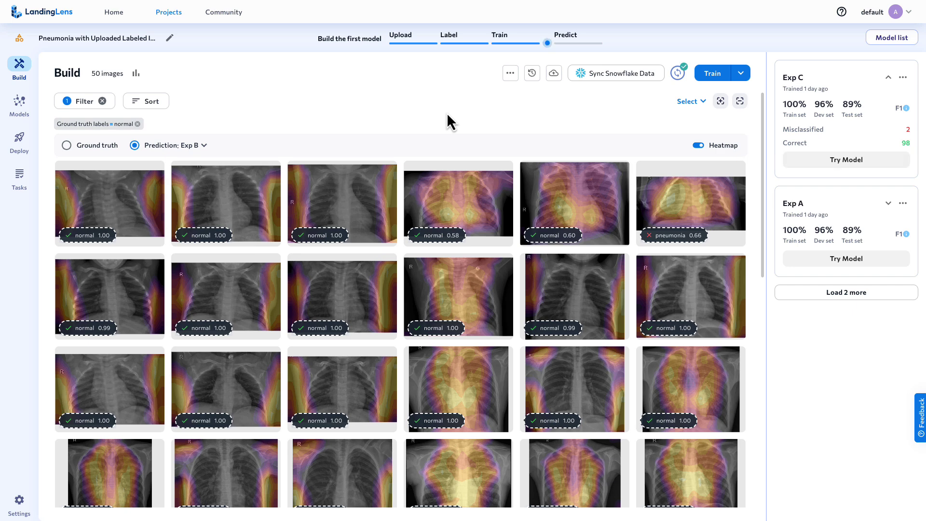
- Examine Exp B's predictions and heatmaps across the images labeled normal
scroll(448, 116, "down", 3)
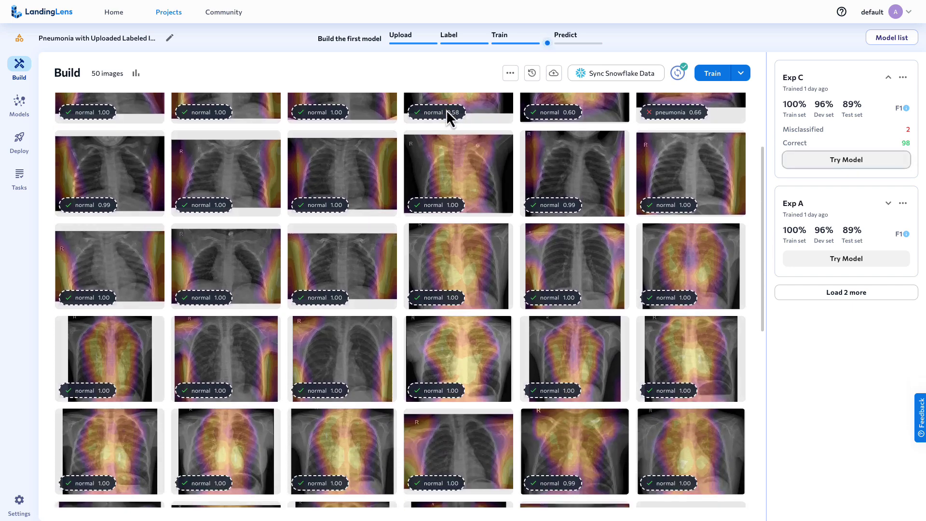
scroll(447, 110, "down", 2)
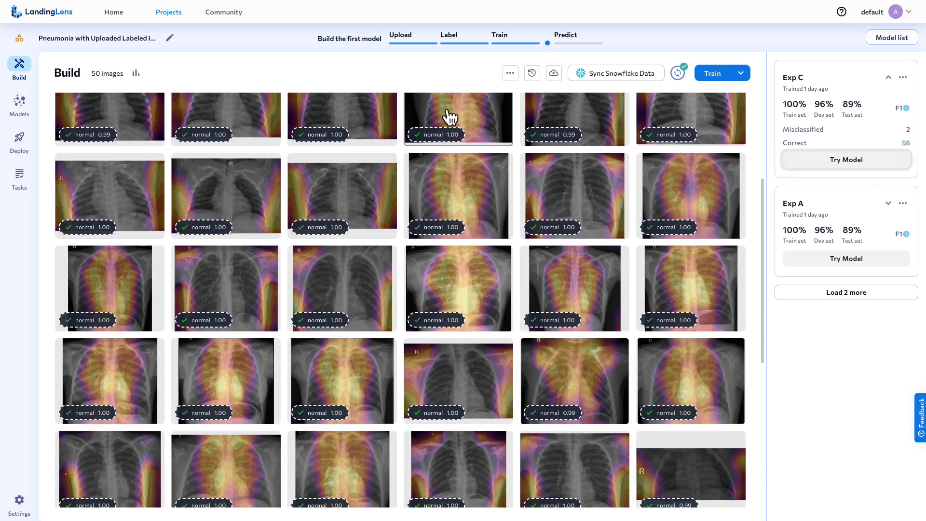
scroll(449, 116, "down", 3)
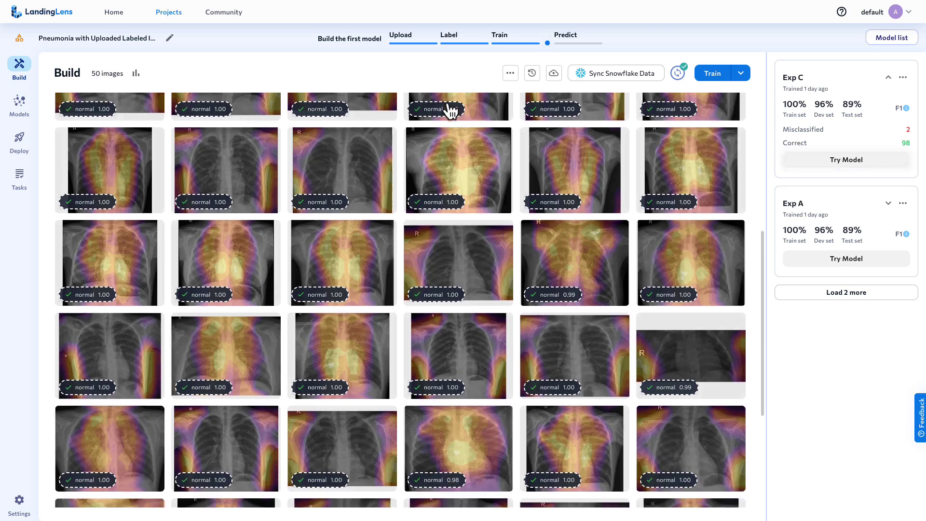
scroll(452, 111, "down", 4)
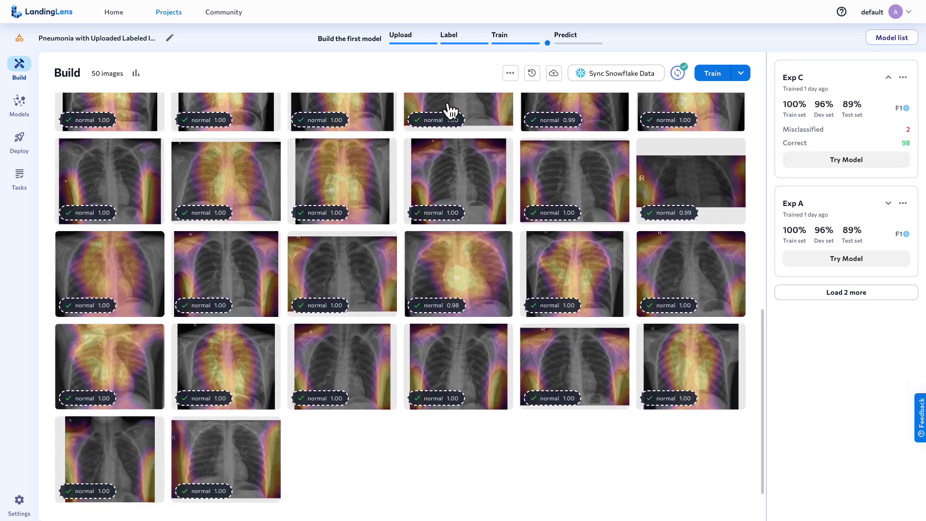
scroll(450, 110, "down", 1)
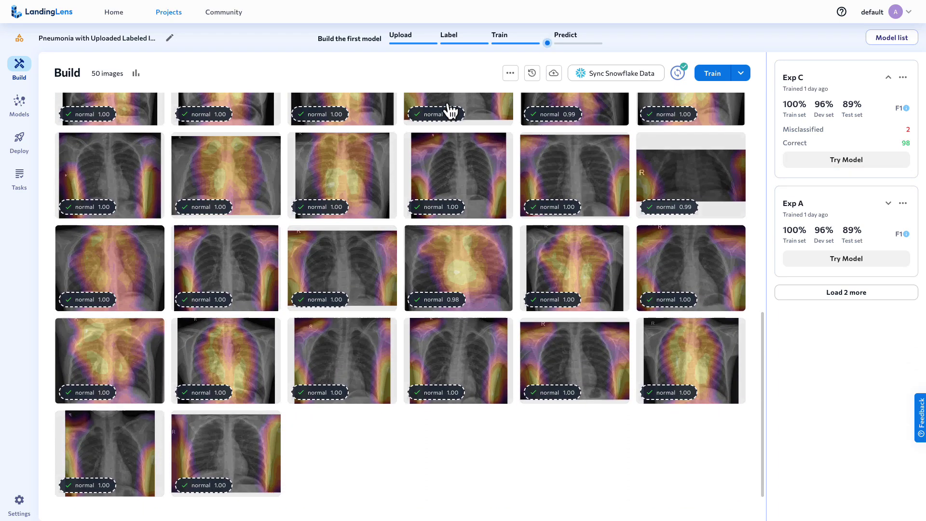
scroll(451, 110, "up", 4)
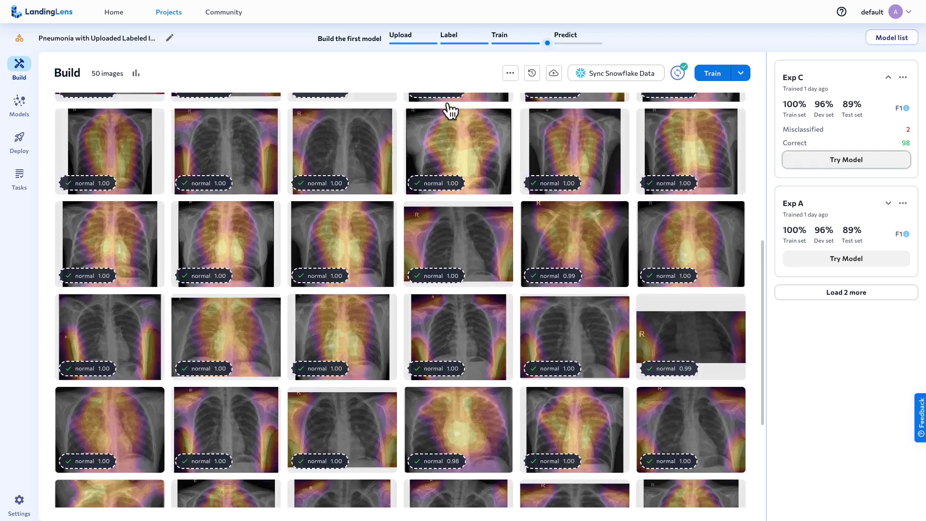
scroll(451, 110, "up", 3)
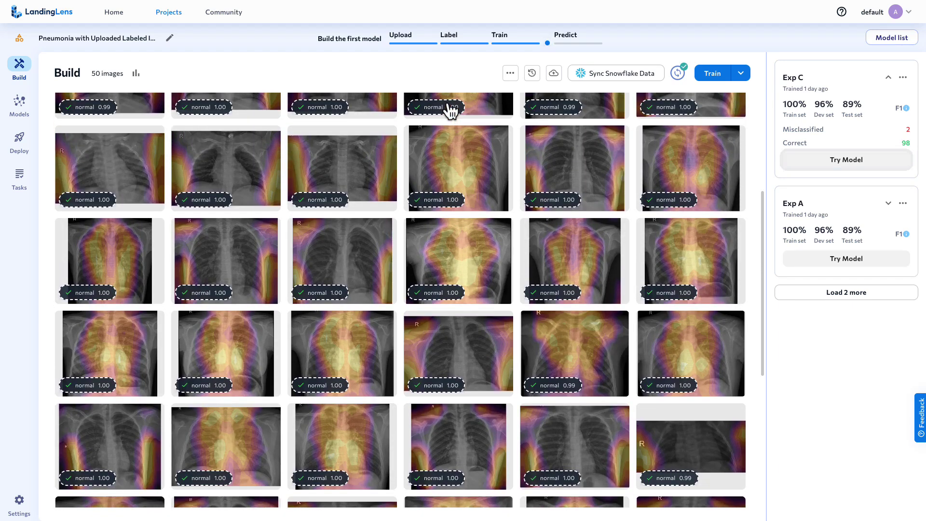
scroll(450, 110, "up", 6)
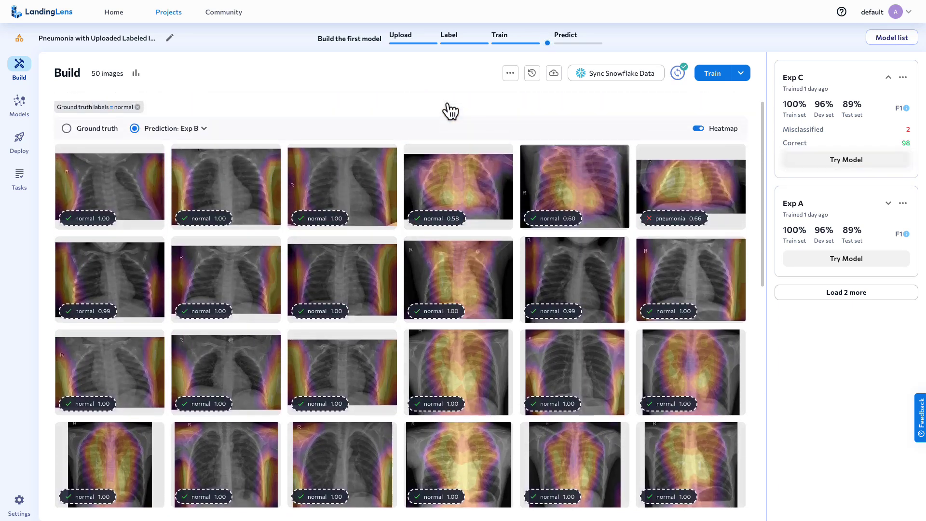
scroll(450, 110, "up", 1)
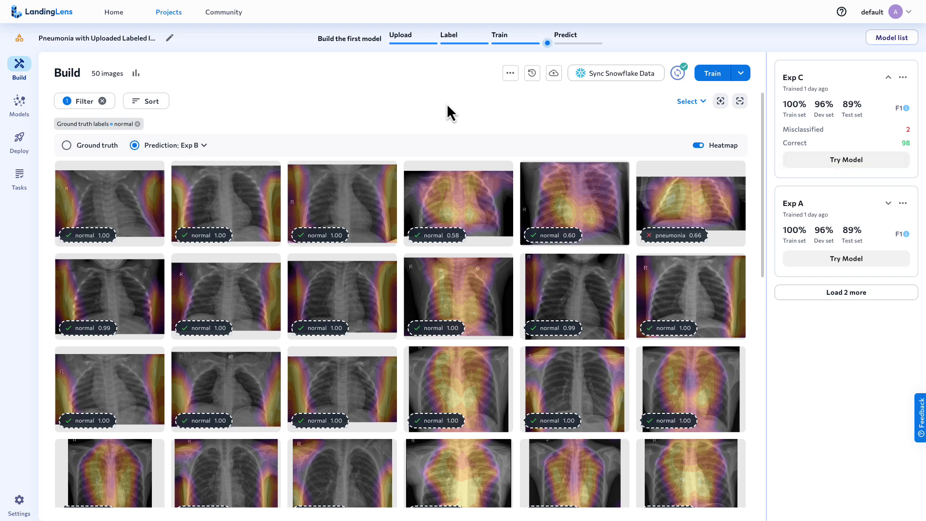
- Enlarge the image thumbnails by two levels and inspect Exp B's heatmaps on the normal images more closely
left_click(721, 101)
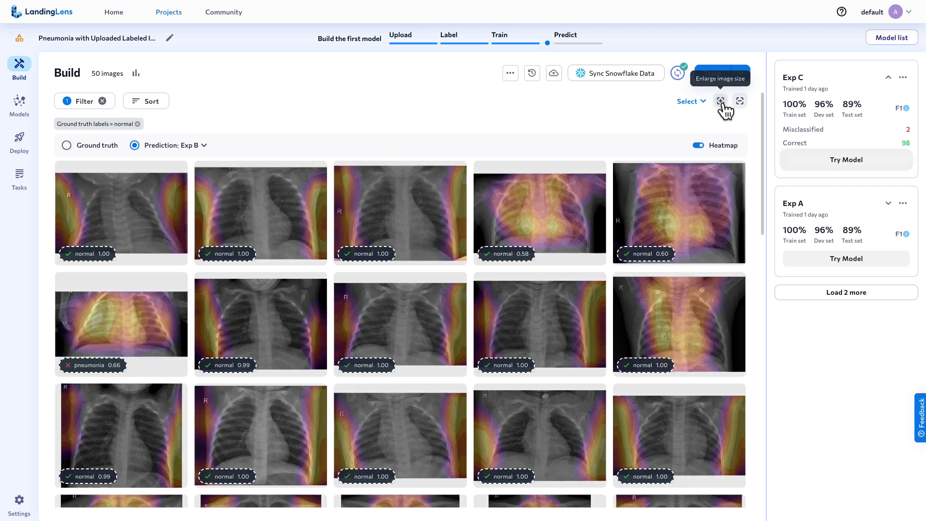
left_click(720, 101)
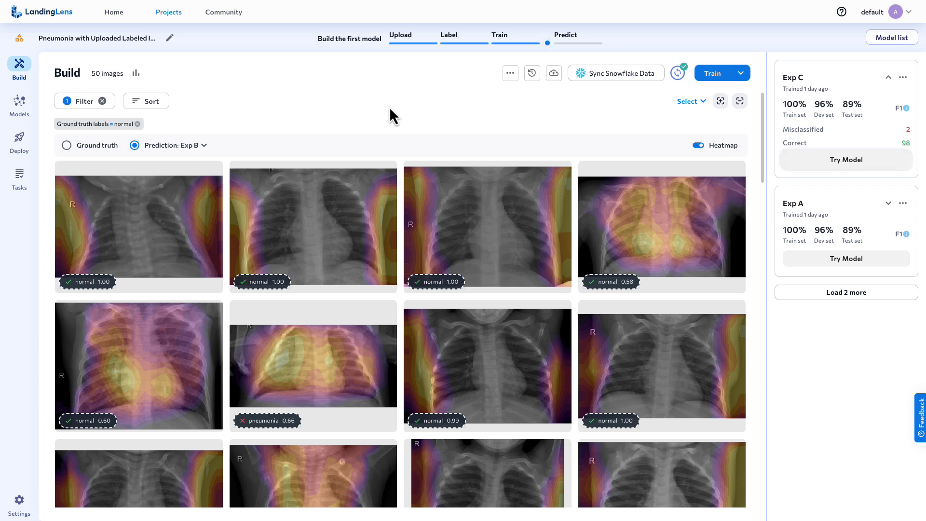
scroll(389, 109, "down", 3)
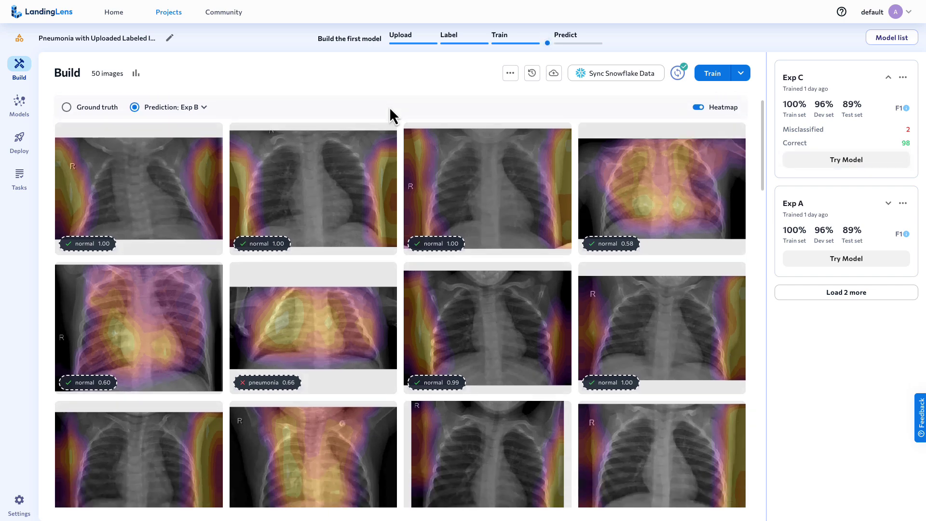
scroll(393, 115, "down", 4)
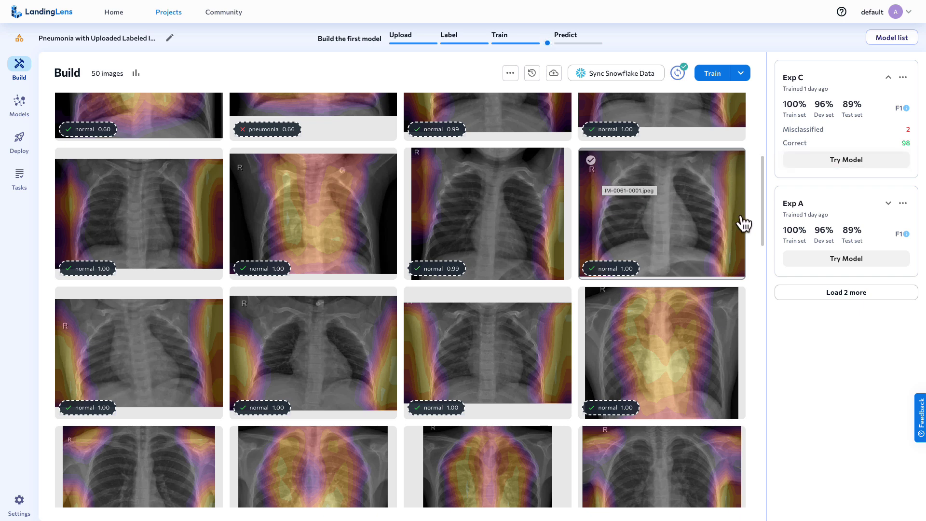
scroll(744, 223, "up", 3)
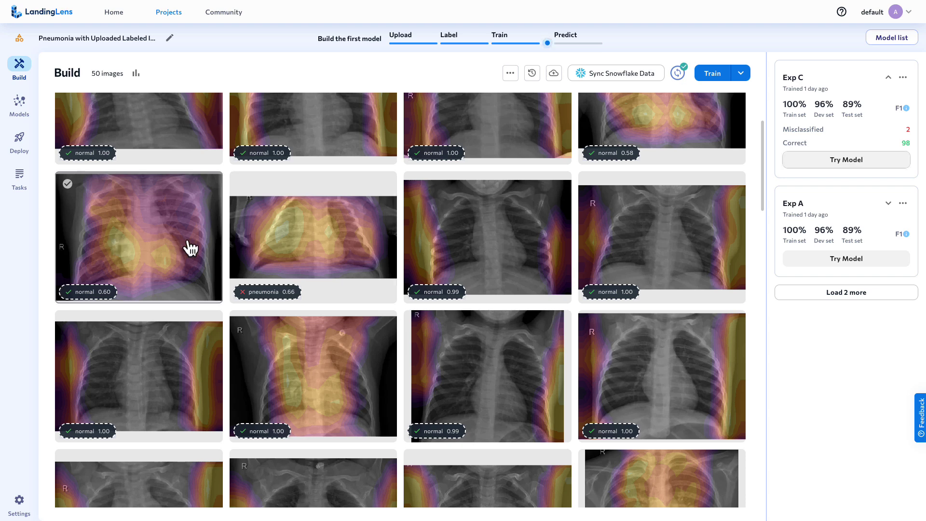
scroll(185, 251, "up", 3)
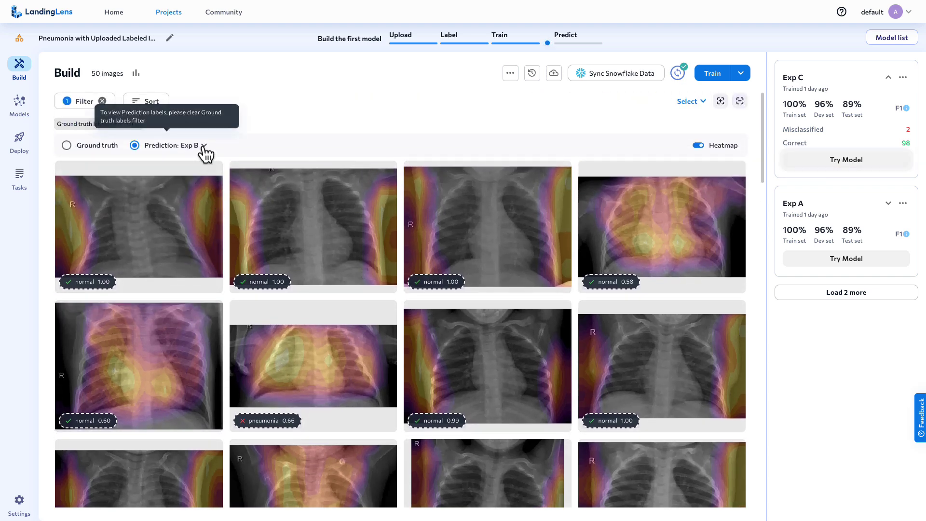
- Switch the displayed predictions to the Exp C model and examine its heatmaps on the normal images
left_click(205, 146)
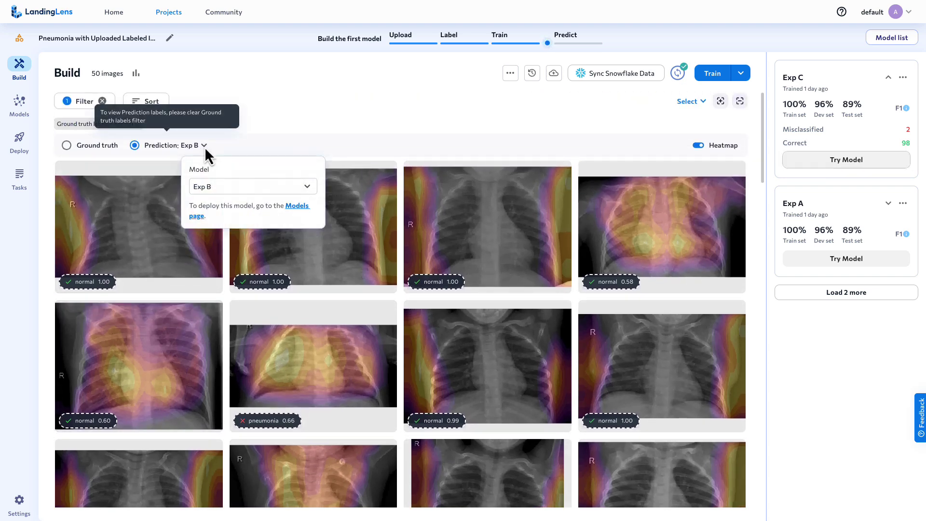
left_click(310, 190)
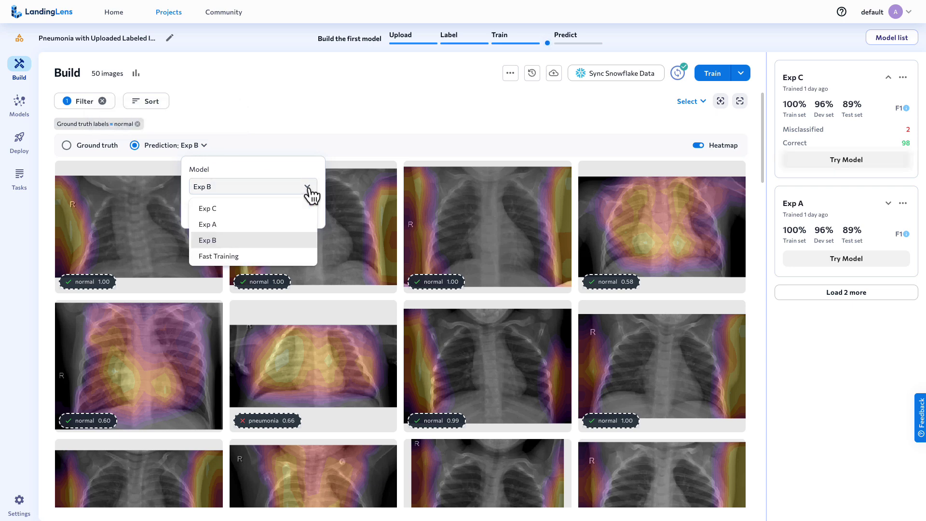
left_click(236, 209)
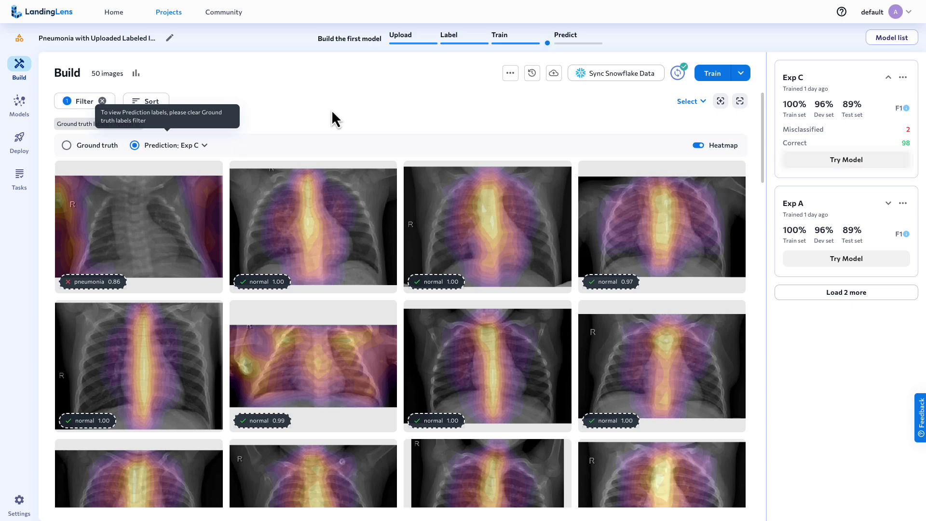
scroll(331, 112, "down", 4)
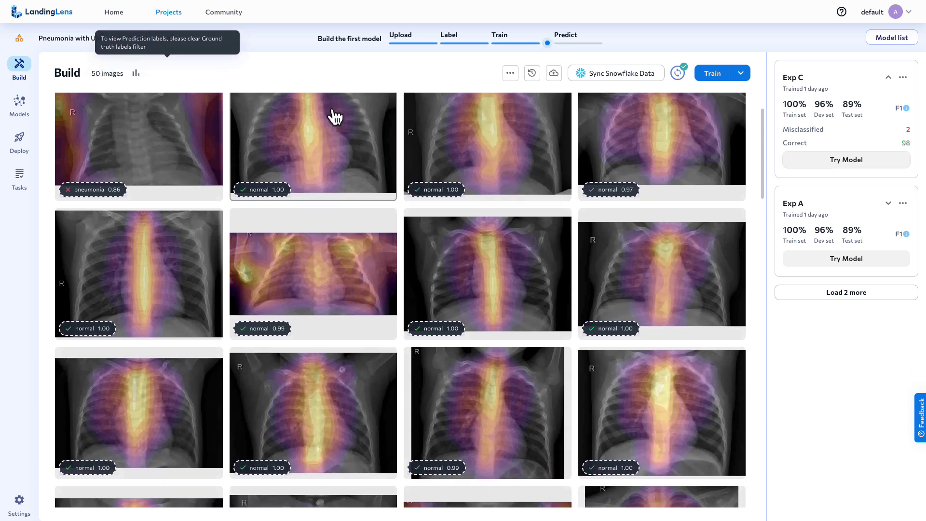
scroll(332, 112, "down", 4)
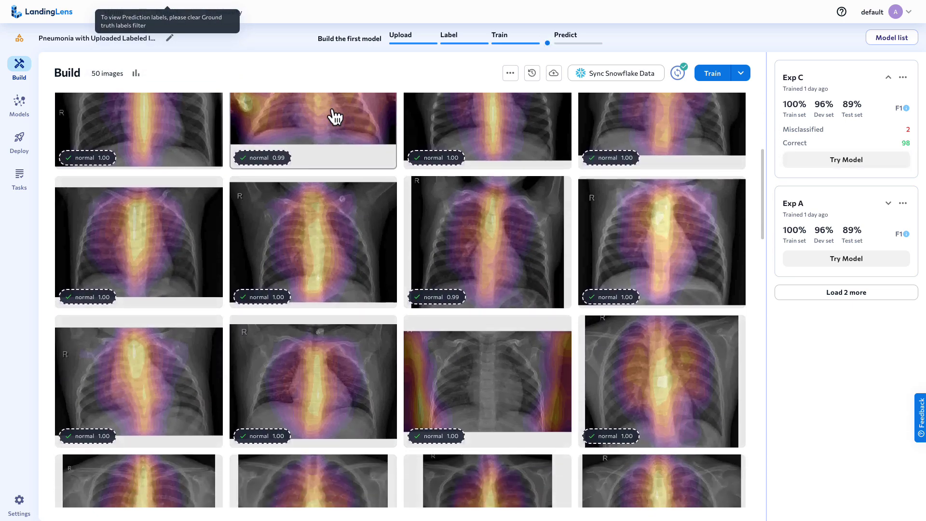
- Examine Exp C's predictions and heatmaps across the remaining images labeled normal
scroll(335, 117, "down", 4)
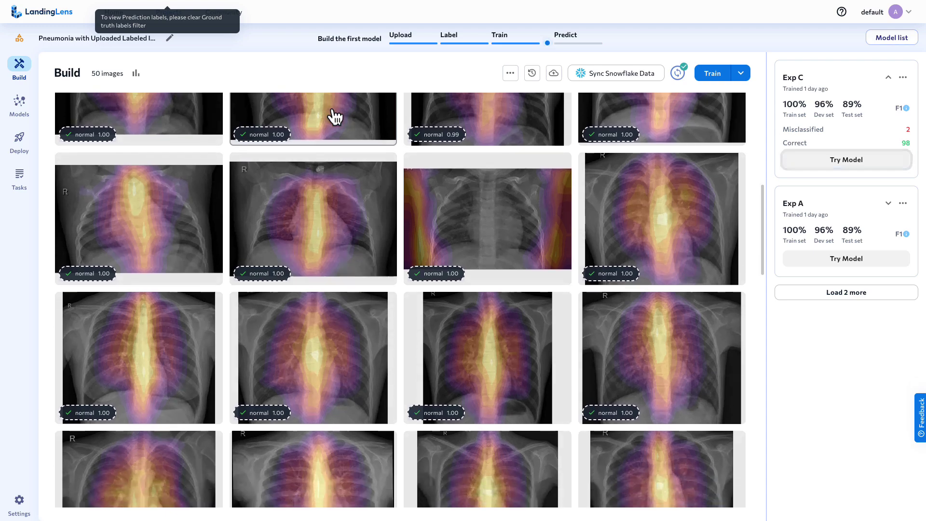
scroll(336, 117, "down", 2)
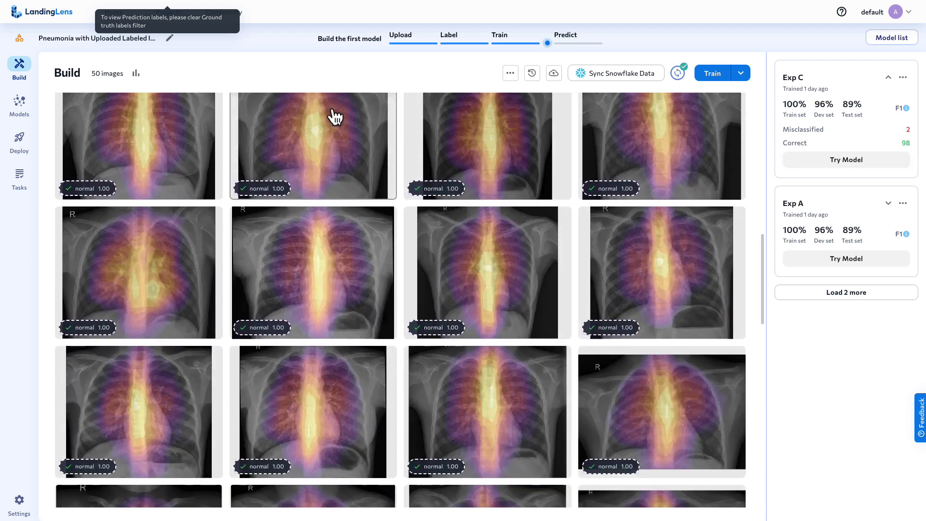
scroll(336, 116, "up", 5)
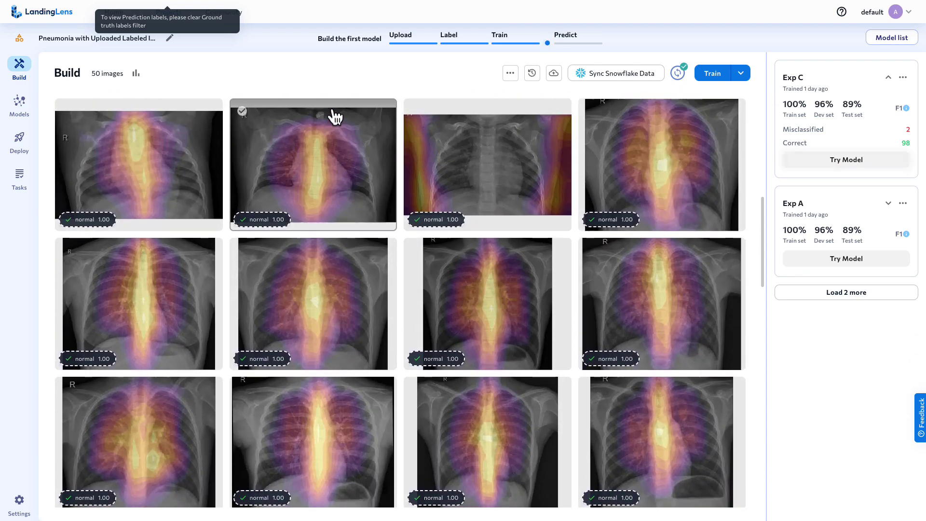
scroll(333, 115, "up", 4)
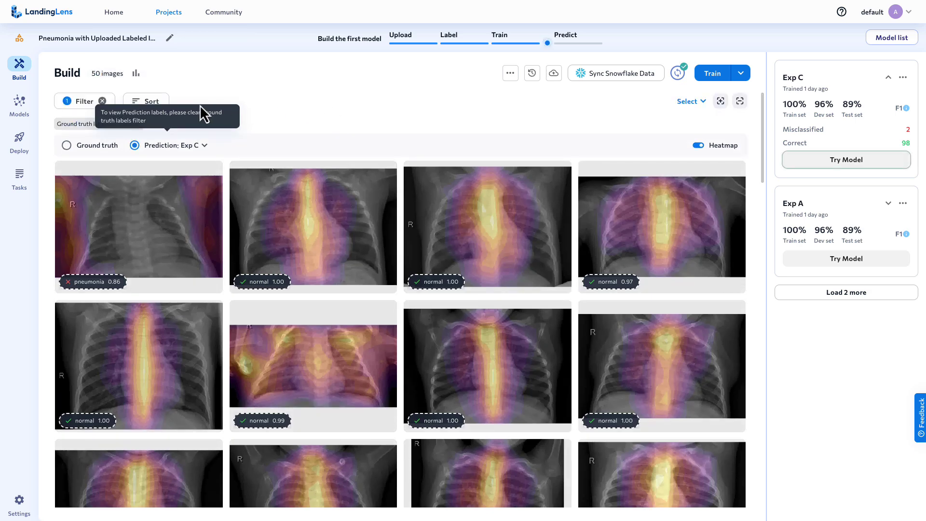
- Replace the current image filter with one for images whose ground truth label is pneumonia
left_click(102, 101)
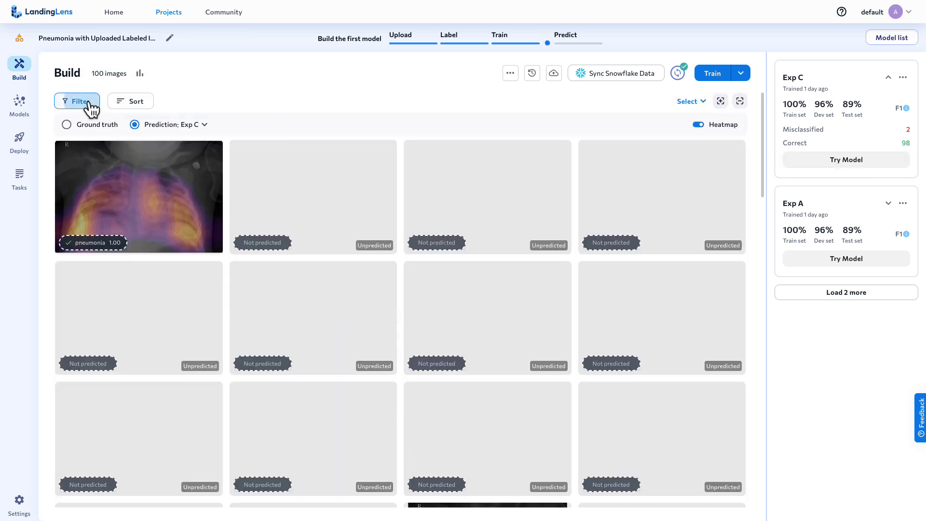
left_click(90, 107)
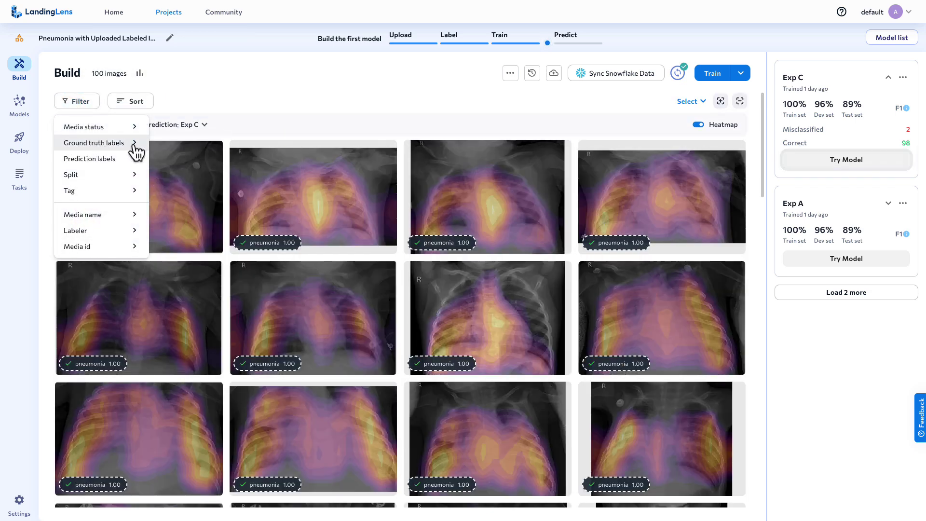
left_click(136, 152)
left_click(165, 159)
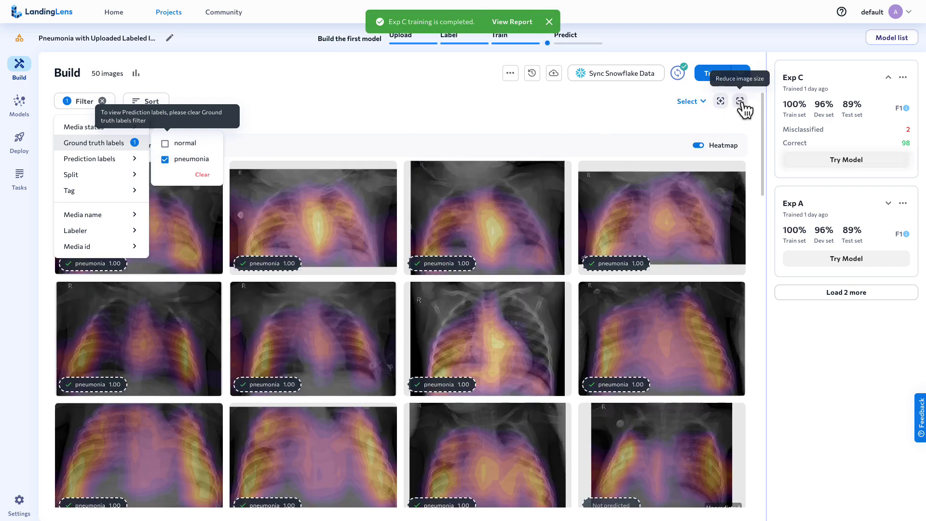
- Reduce the image thumbnails by two levels and examine Exp C's predictions and heatmaps on the pneumonia images
left_click(741, 101)
left_click(740, 101)
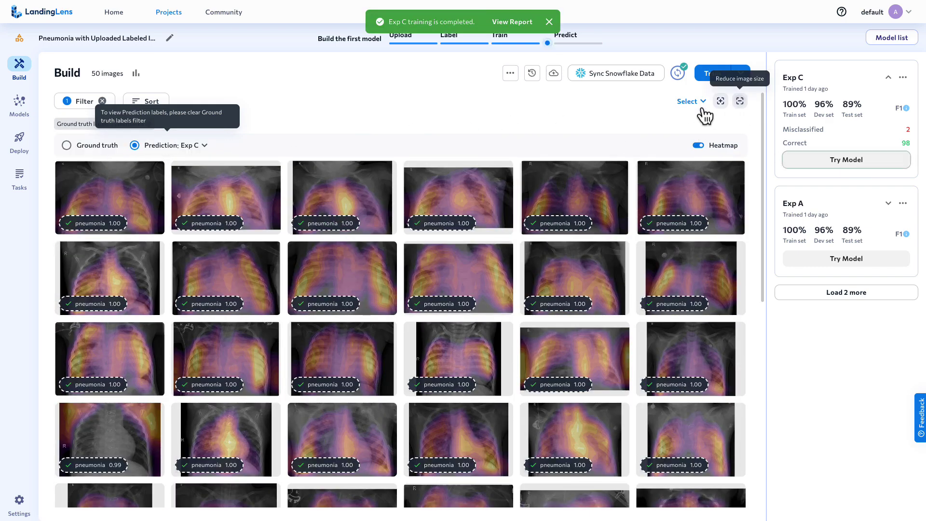
scroll(562, 119, "down", 1)
scroll(563, 120, "down", 4)
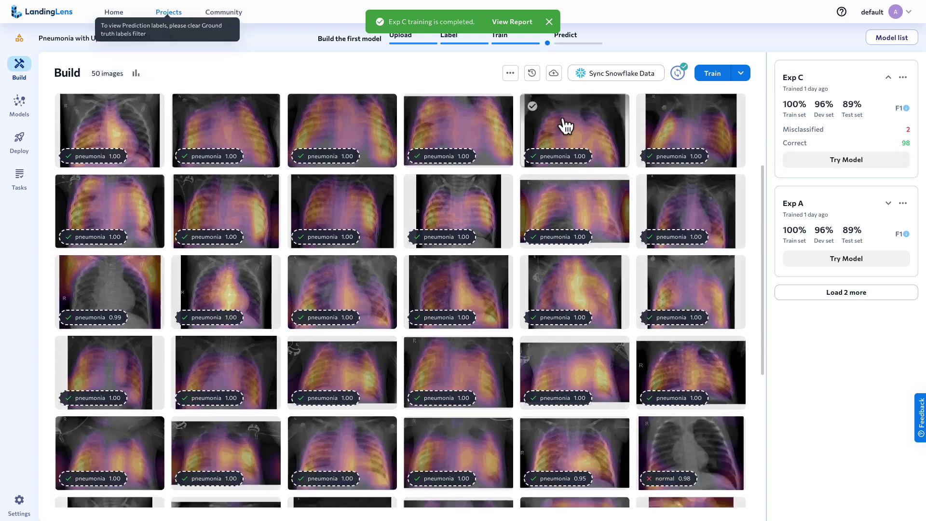
scroll(565, 126, "down", 4)
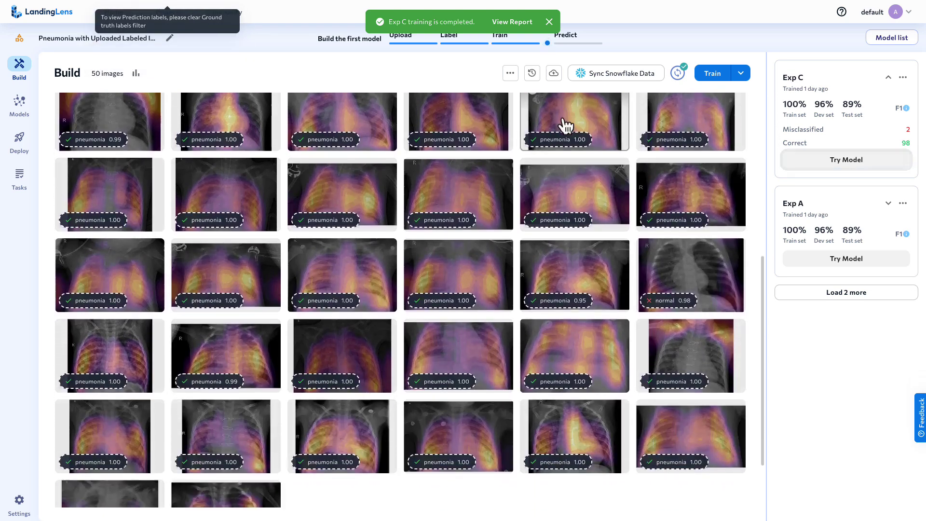
scroll(564, 123, "up", 4)
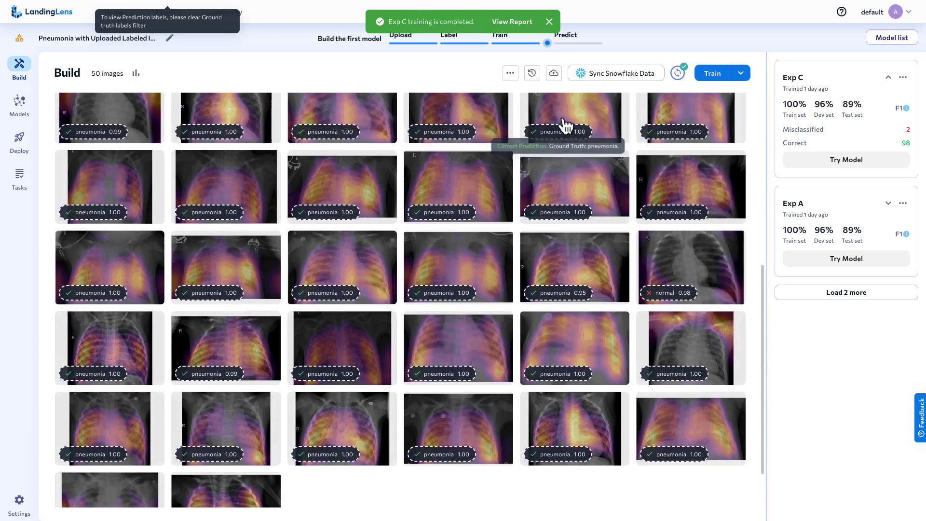
scroll(562, 120, "up", 4)
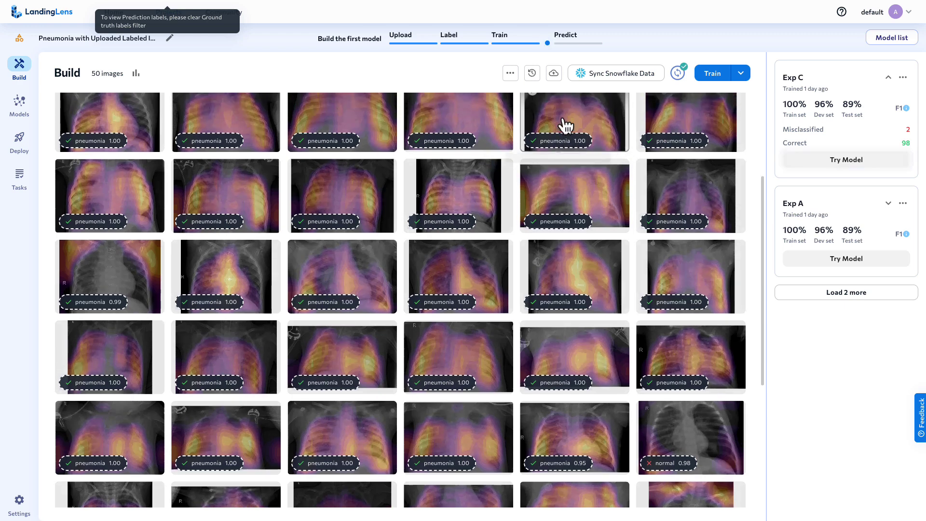
scroll(563, 127, "up", 1)
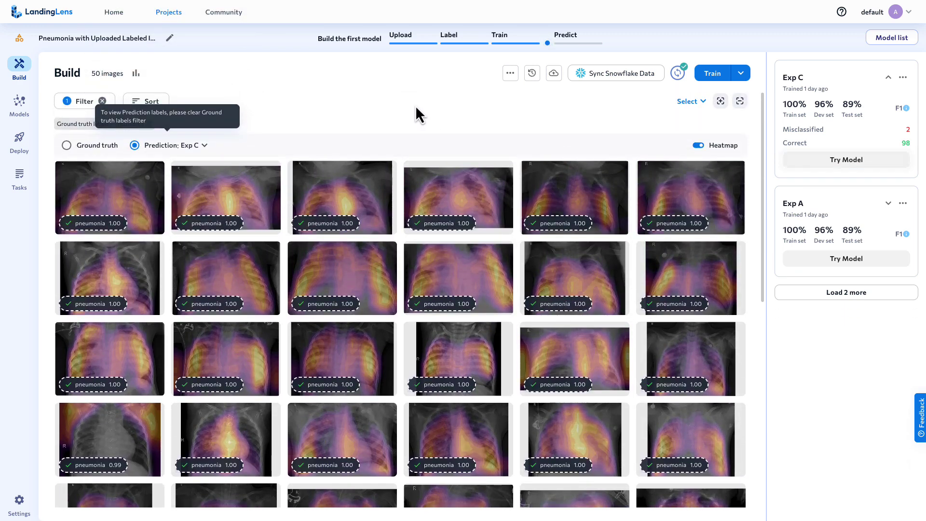
- Open the project's model overview and view the snapshots offered as evaluation sets without adding one
left_click(11, 107)
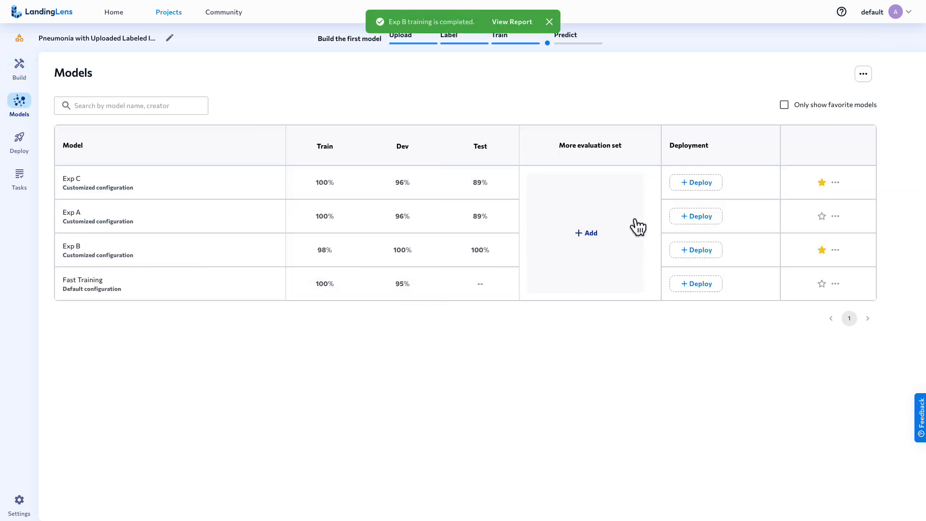
left_click(591, 236)
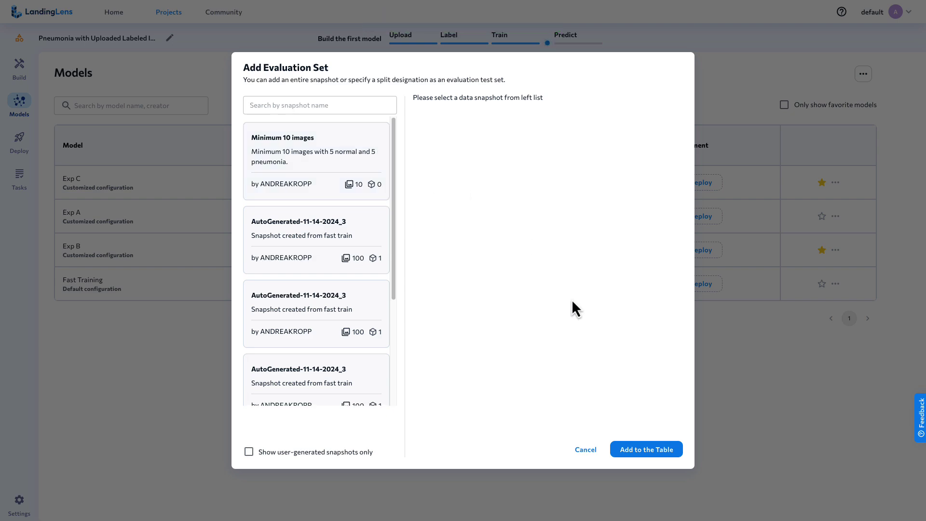
left_click(586, 450)
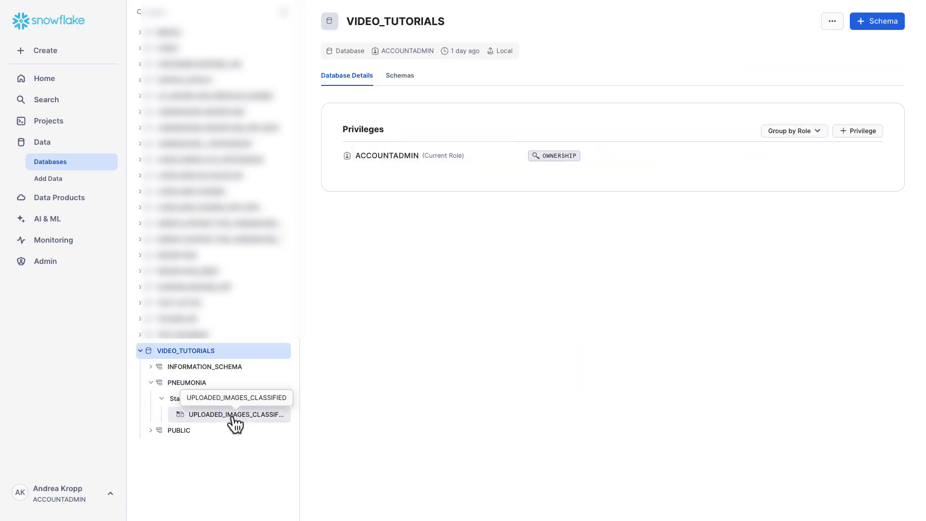
- Switch to Snowflake and open the UPLOADED_IMAGES_CLASSIFIED stage under VIDEO_TUTORIALS, schema PNEUMONIA
left_click(231, 414)
left_click(883, 21)
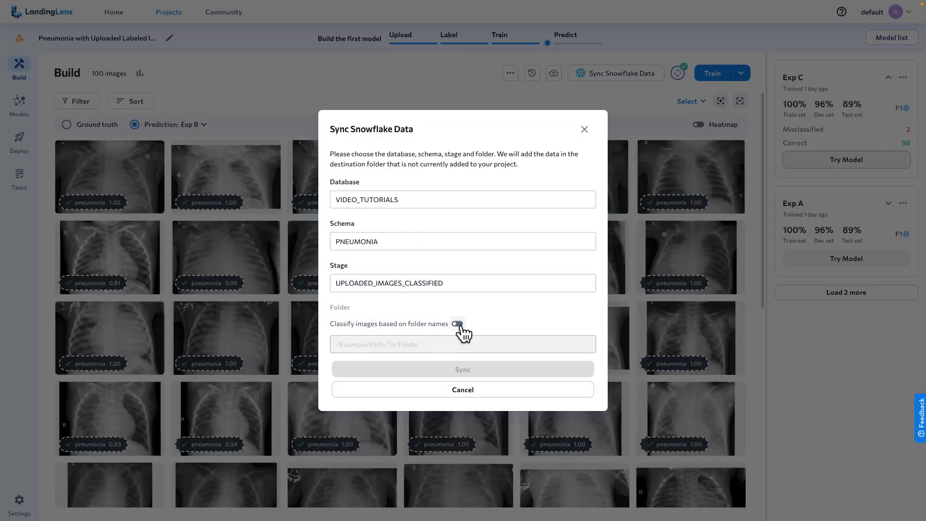
- Switch back to LandingLens, sync the UPLOADED_IMAGES_CLASSIFIED stage into the project, and tag the new images Eval100
left_click(463, 366)
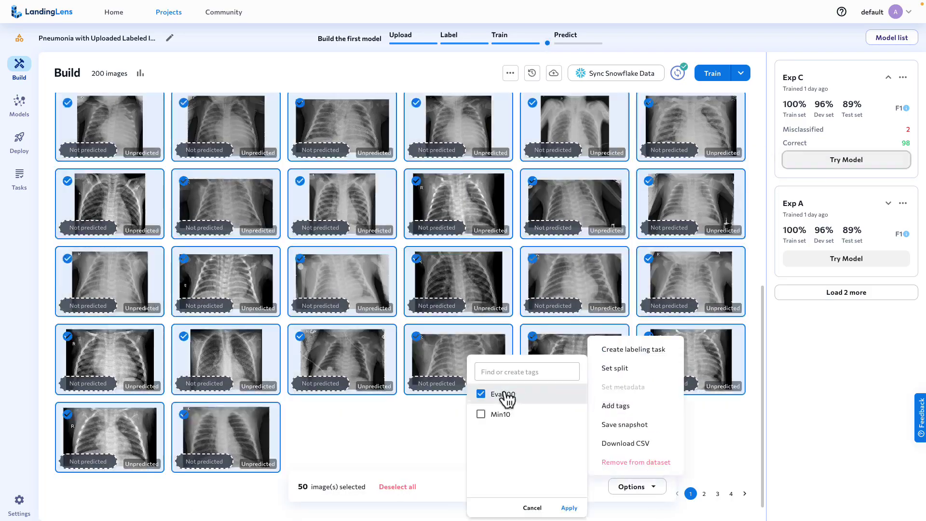
left_click(389, 184)
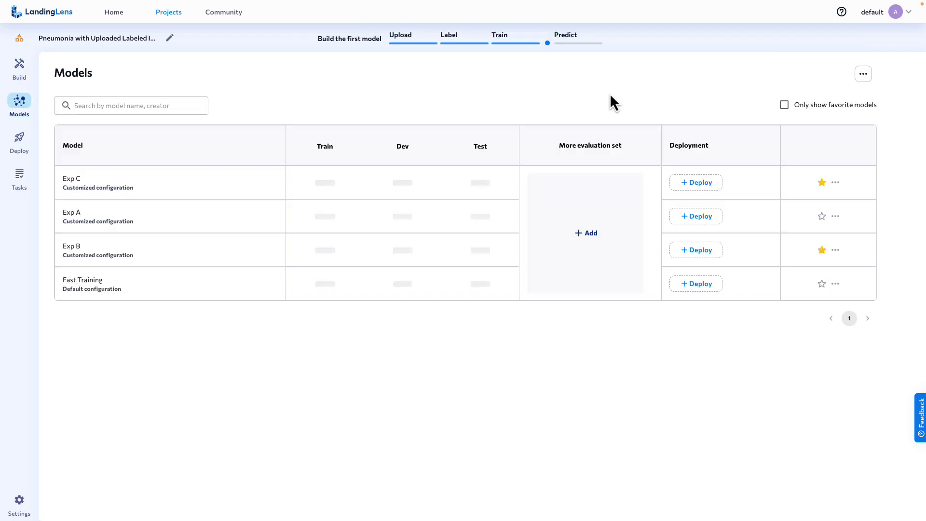
- Add all images of the Eval100 snapshot to the models table as an evaluation set
left_click(586, 233)
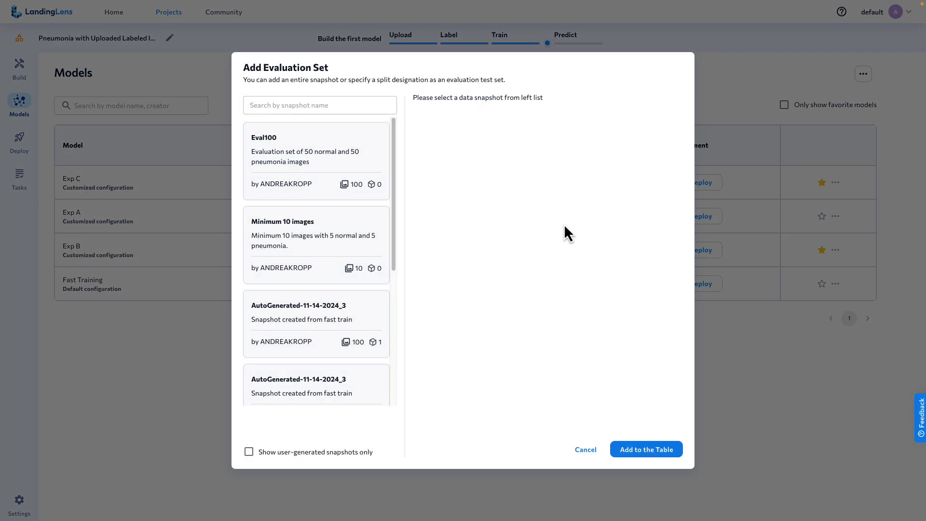
left_click(307, 150)
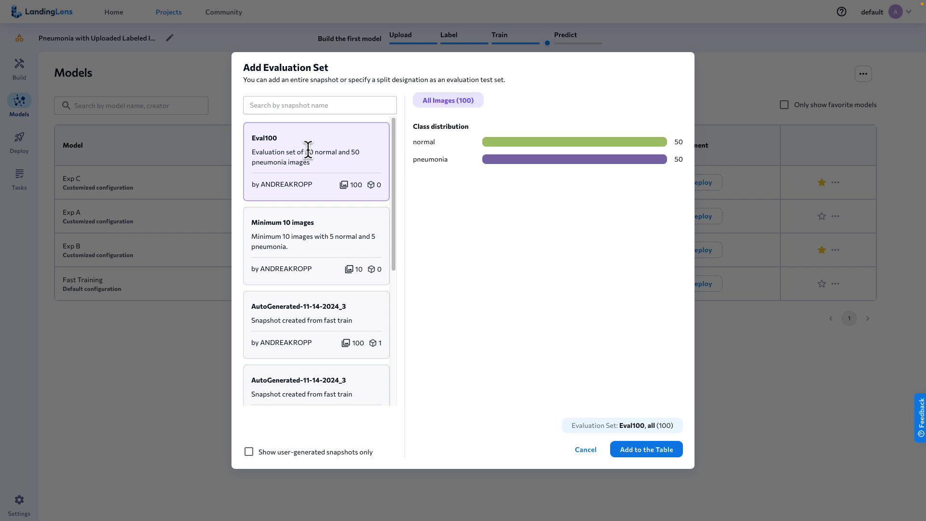
left_click(654, 451)
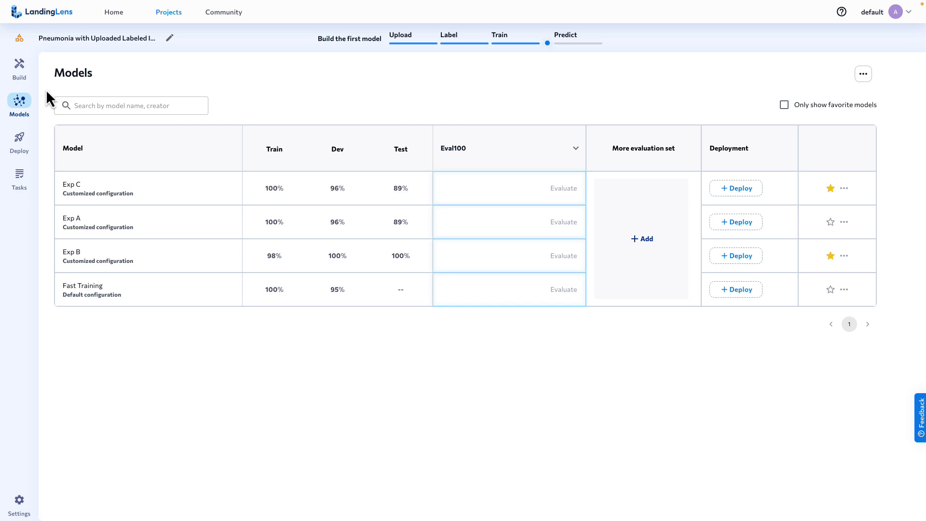
- Evaluate the Exp C, Exp A, Exp B and Fast Training models on the Eval100 set
left_click(563, 189)
left_click(569, 227)
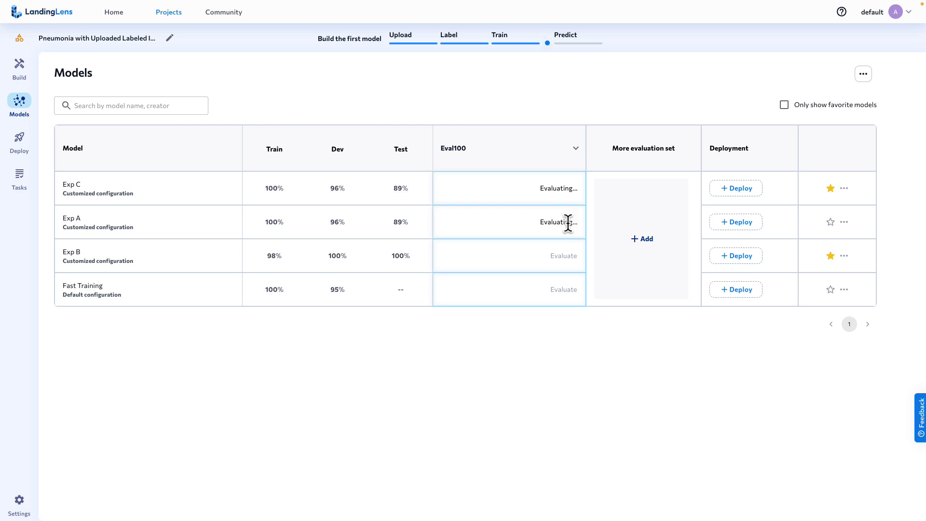
left_click(570, 258)
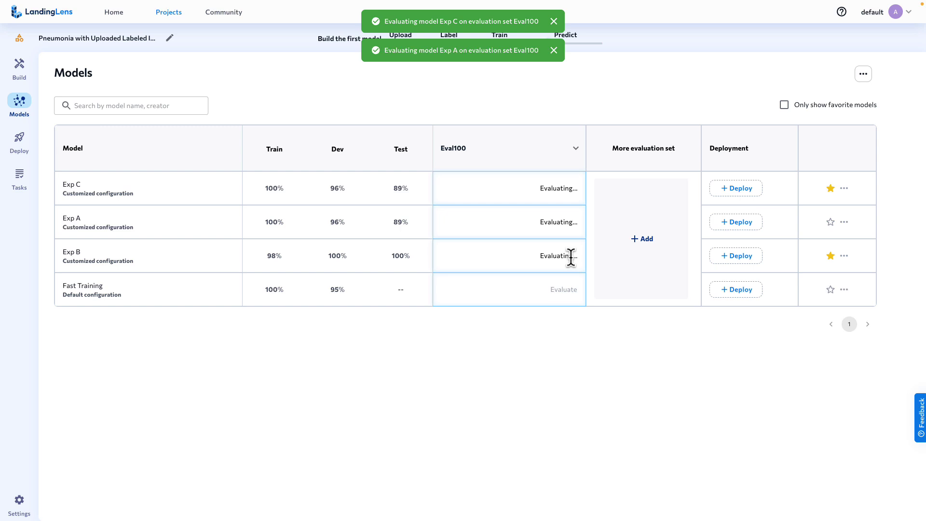
left_click(574, 292)
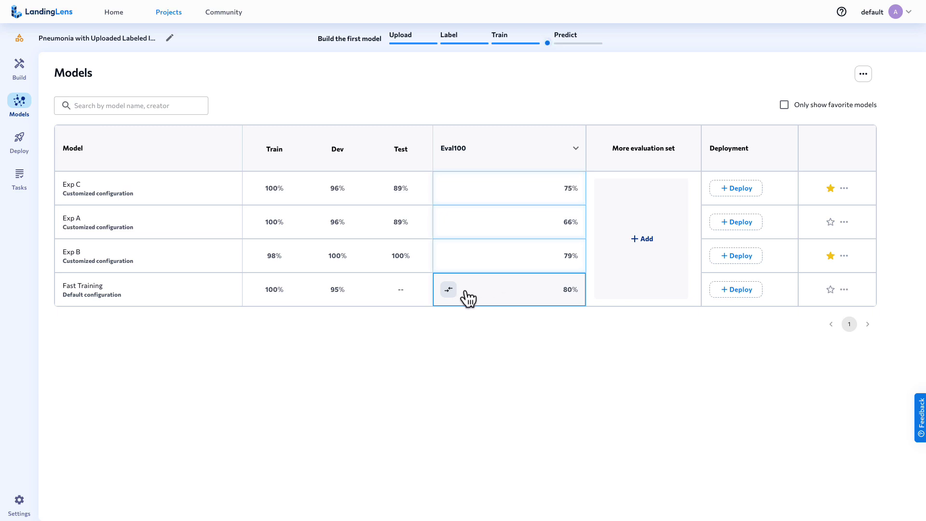
- Compare Fast Training as the baseline model with Exp B as the candidate model on the Eval100 set
left_click(449, 290)
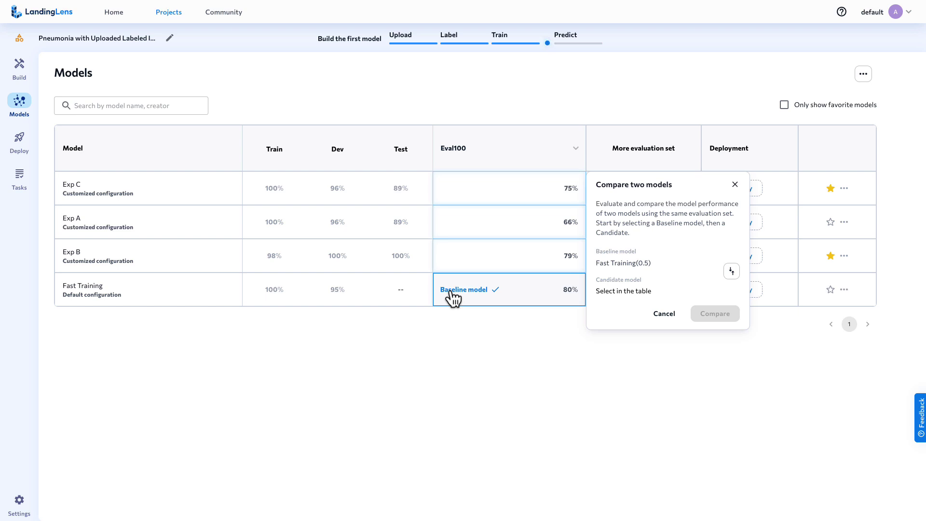
left_click(452, 271)
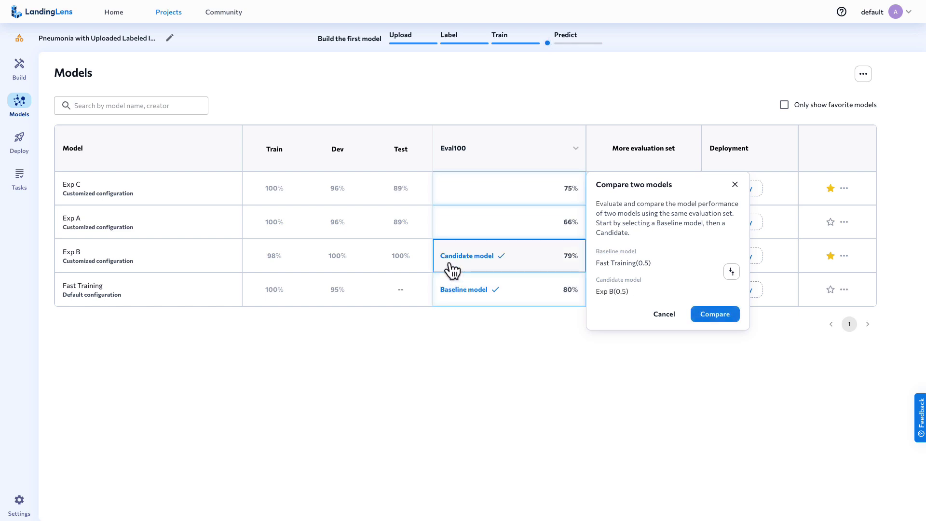
left_click(715, 315)
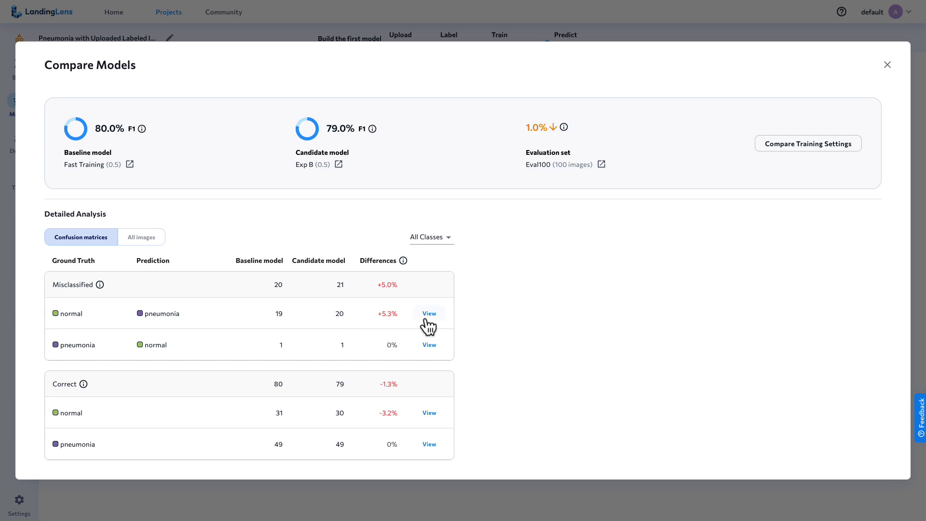
- View the normal images misclassified as pneumonia and compare the baseline and candidate predictions for each image
left_click(431, 314)
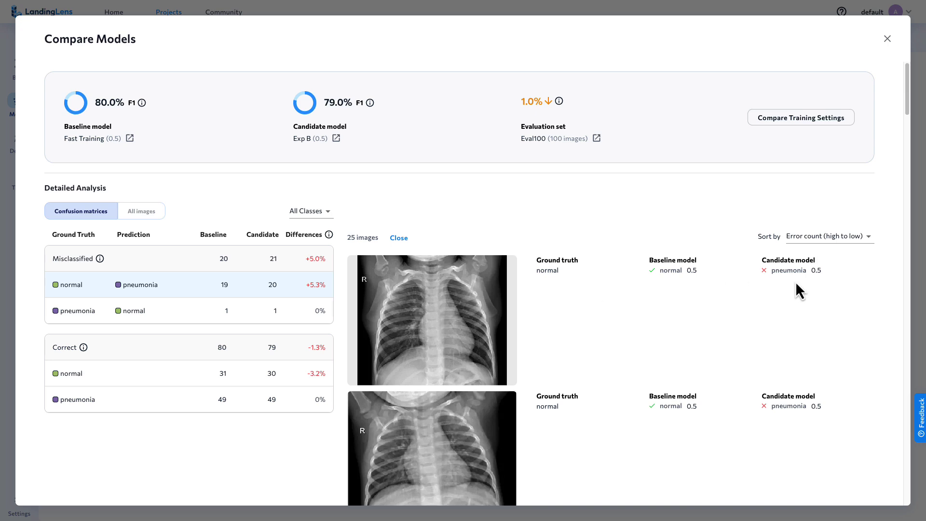
scroll(796, 284, "down", 5)
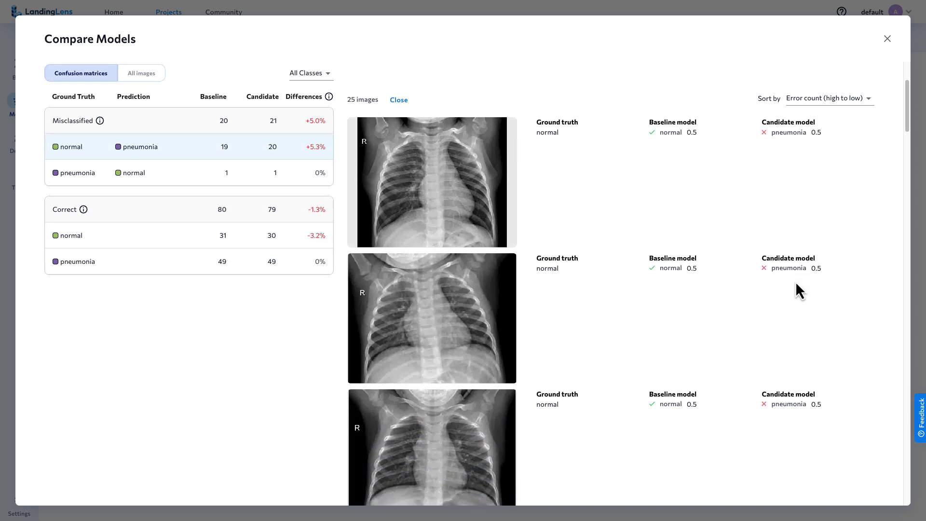
scroll(796, 283, "down", 4)
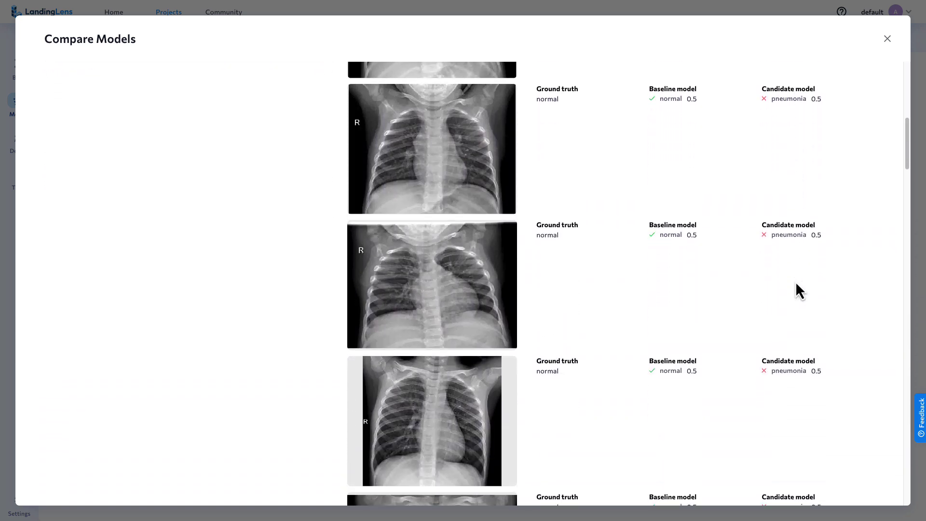
scroll(796, 283, "down", 5)
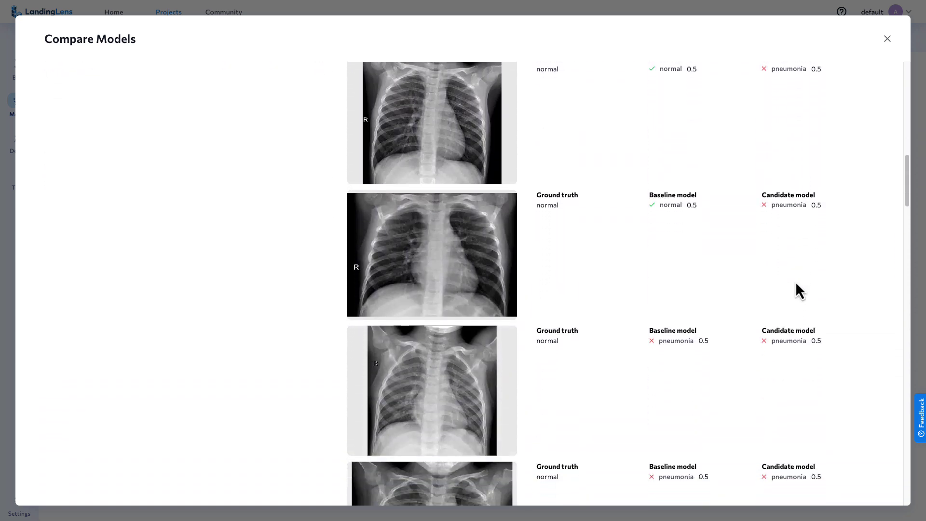
scroll(795, 281, "down", 2)
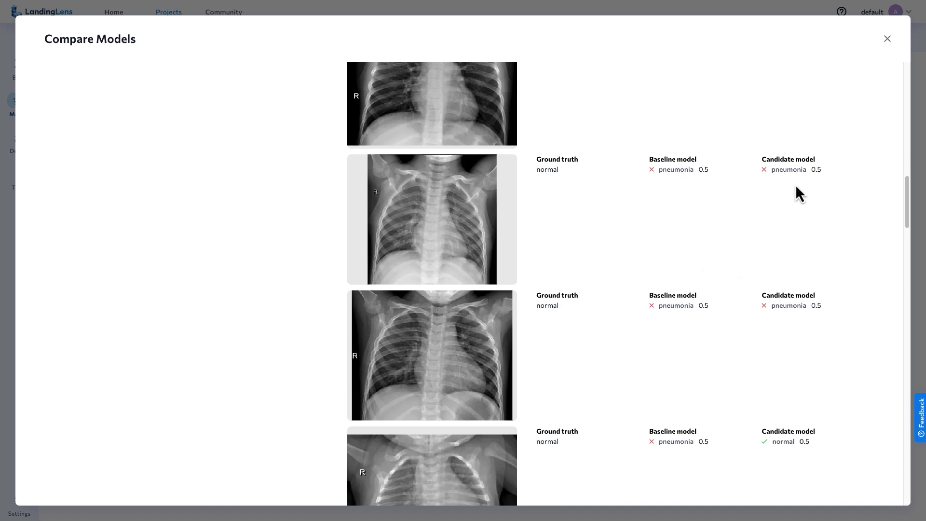
scroll(857, 185, "down", 6)
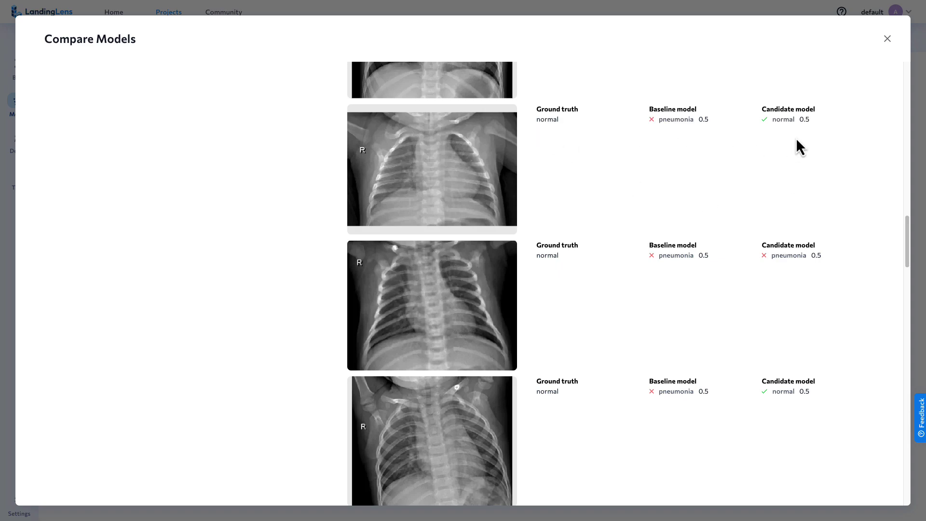
scroll(896, 225, "up", 10)
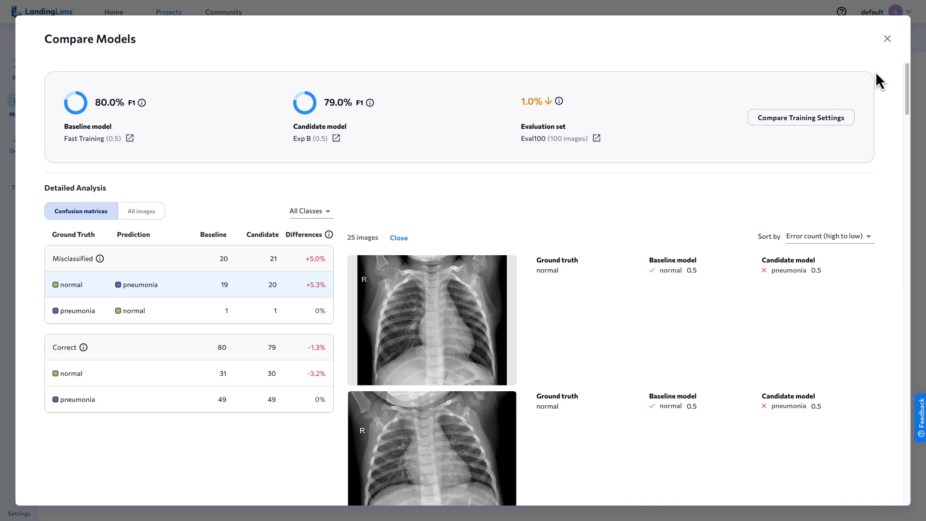
- Examine how the training settings of Fast Training and Exp B differ, and close the model comparison
left_click(802, 124)
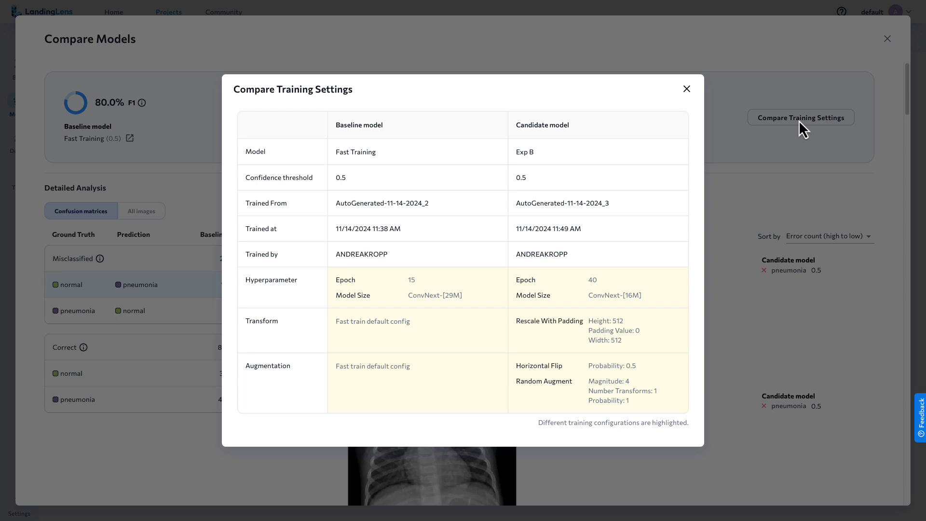
left_click(686, 89)
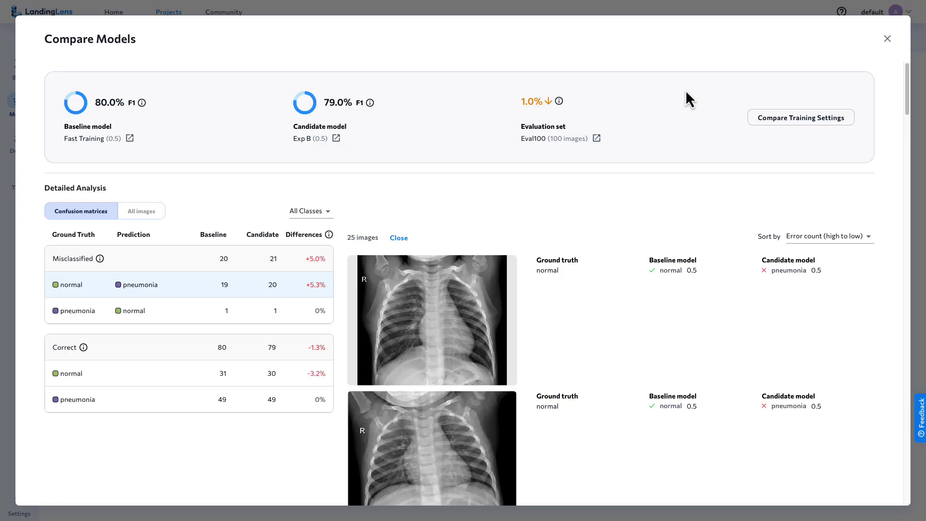
left_click(887, 40)
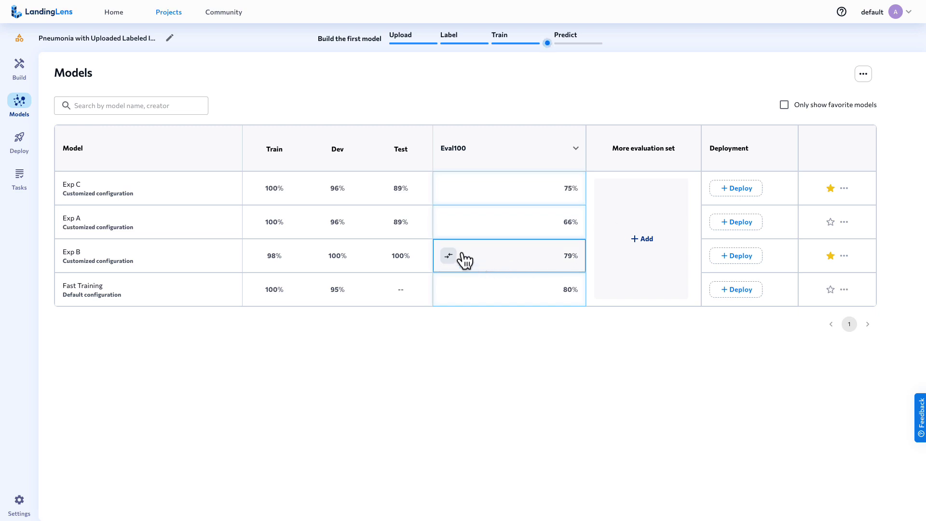
- Compare Exp B as the baseline model with Exp C as the candidate model on the Eval100 set
left_click(450, 260)
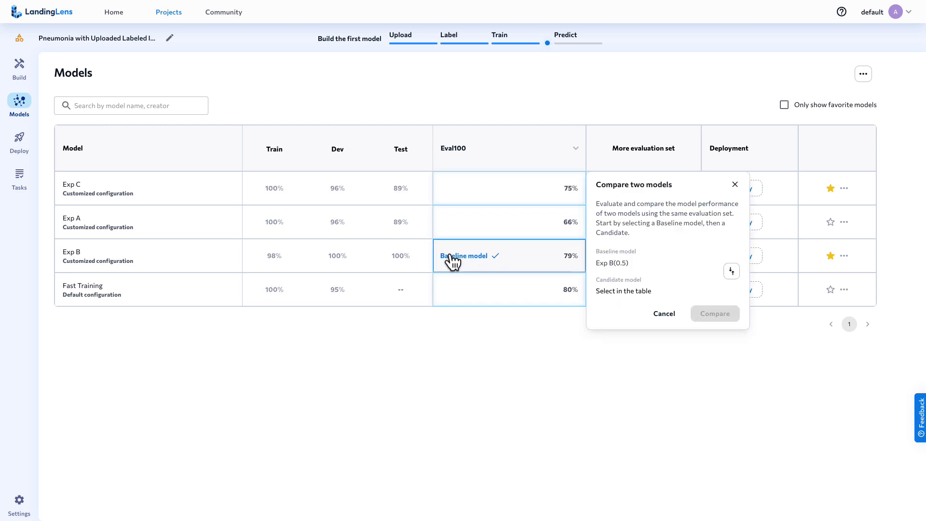
left_click(458, 196)
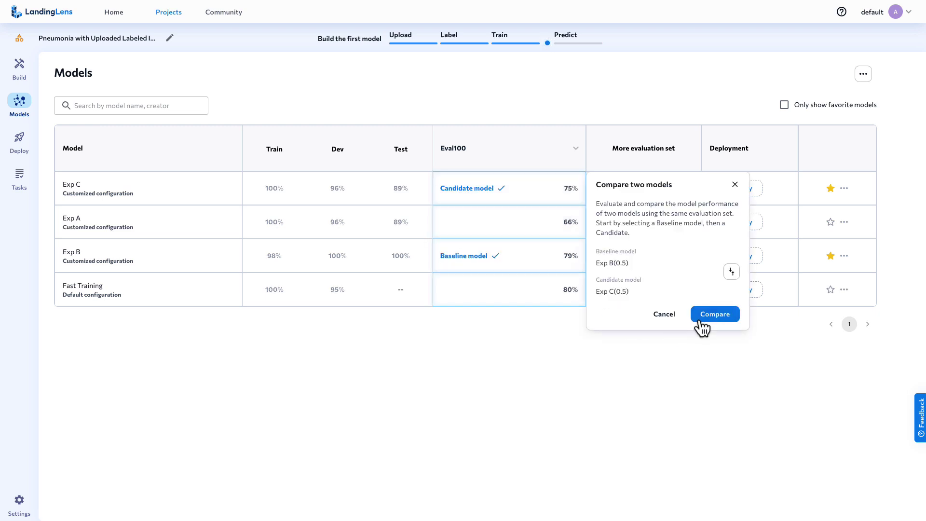
left_click(716, 314)
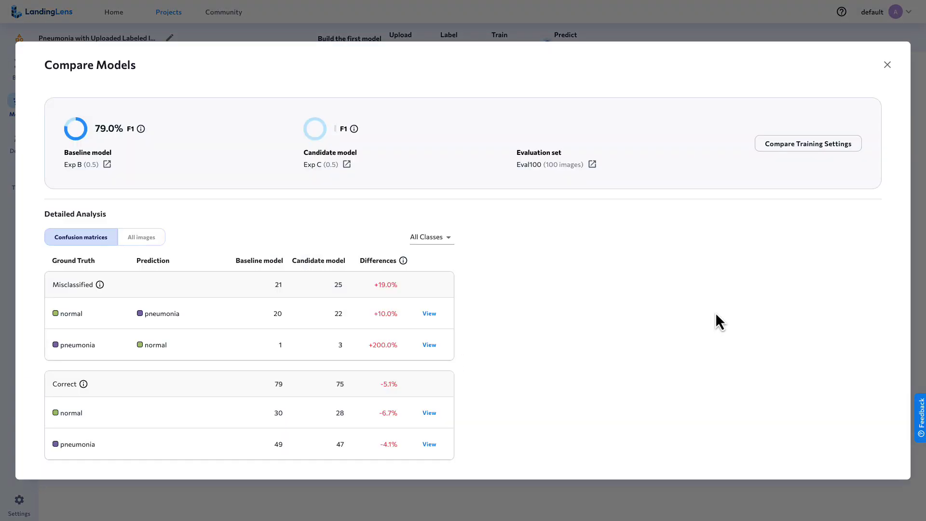